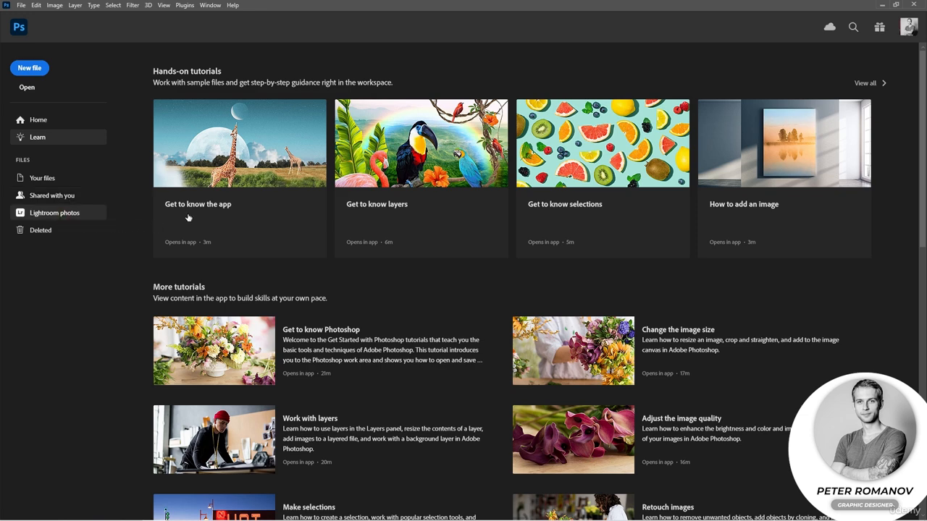
- Check the Lightroom photos, and open the adorable-british-shorthair kitty image from the 1.1 file folder
{"action": "left_click", "coordinate": [62, 219]}
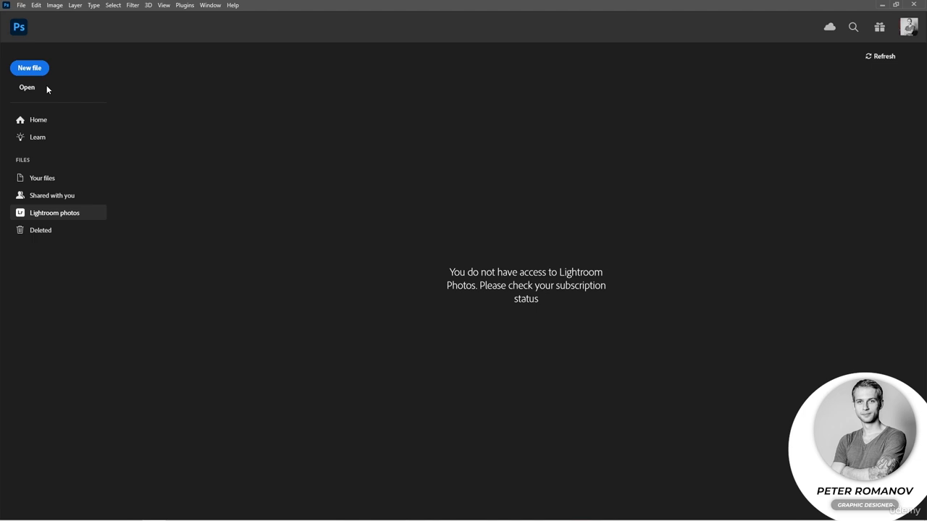
{"action": "key", "text": "ctrl+o"}
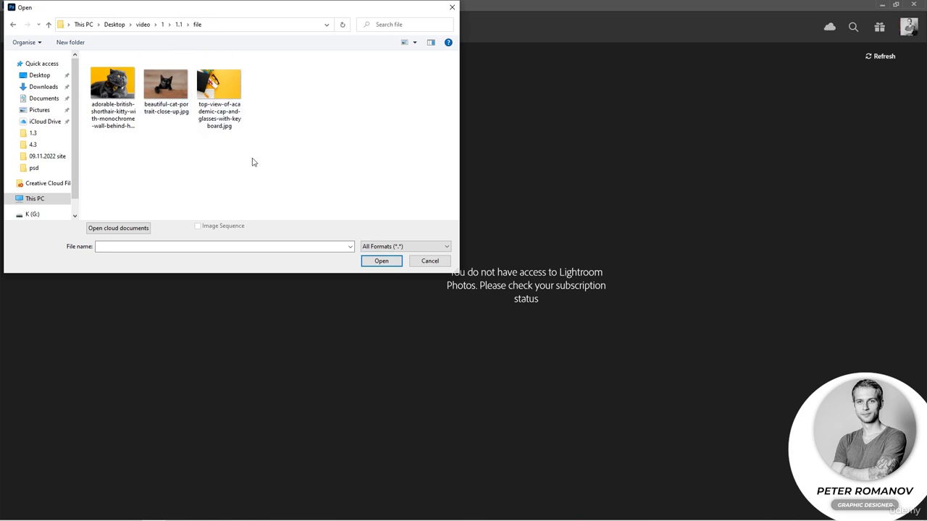
{"action": "double_click", "coordinate": [129, 96]}
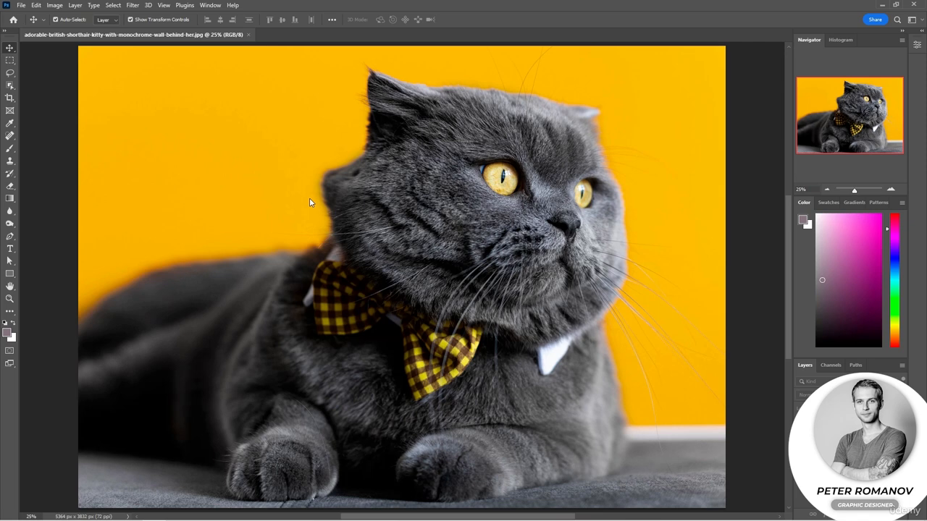
- Open beautiful-cat-portrait-close-up.jpg as a second document
{"action": "left_click", "coordinate": [21, 6]}
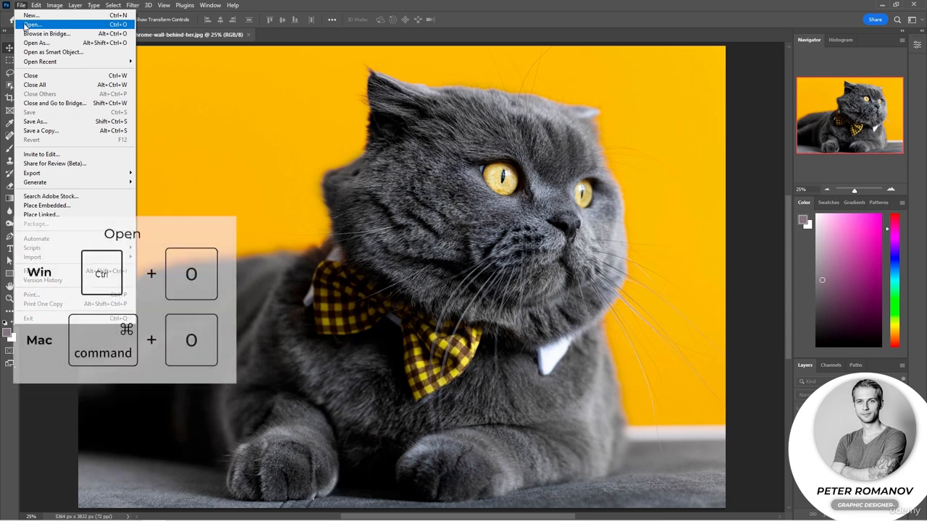
{"action": "left_click", "coordinate": [29, 25]}
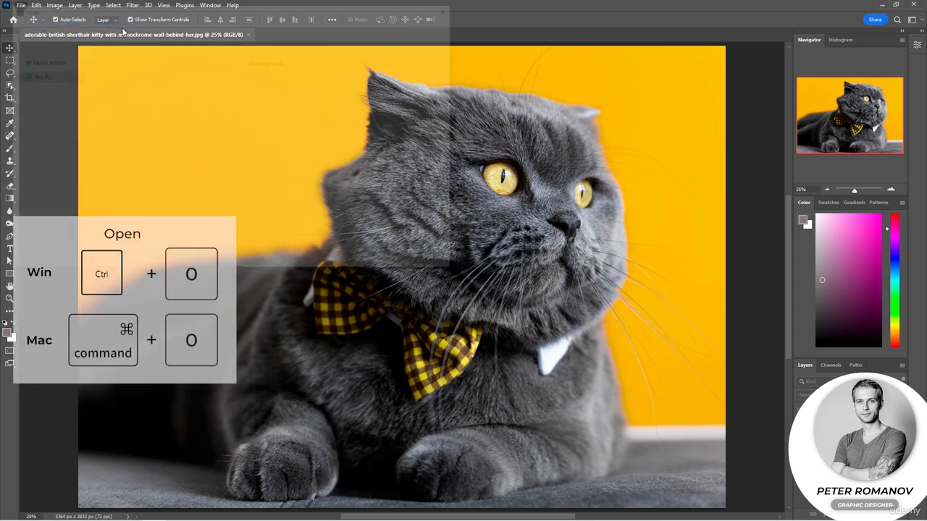
{"action": "left_click", "coordinate": [160, 78]}
{"action": "left_click", "coordinate": [381, 261]}
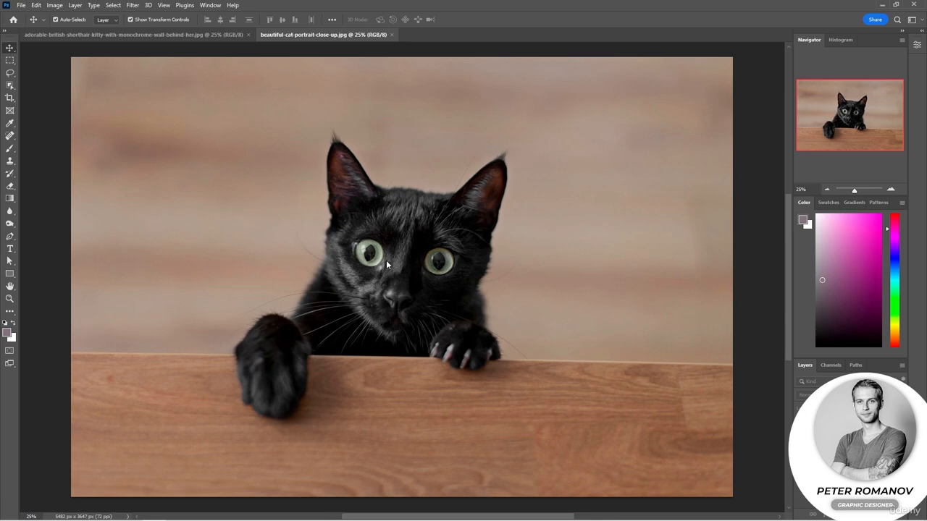
- Switch back and forth between the two open cat images, ending on the British shorthair
{"action": "left_click", "coordinate": [214, 34]}
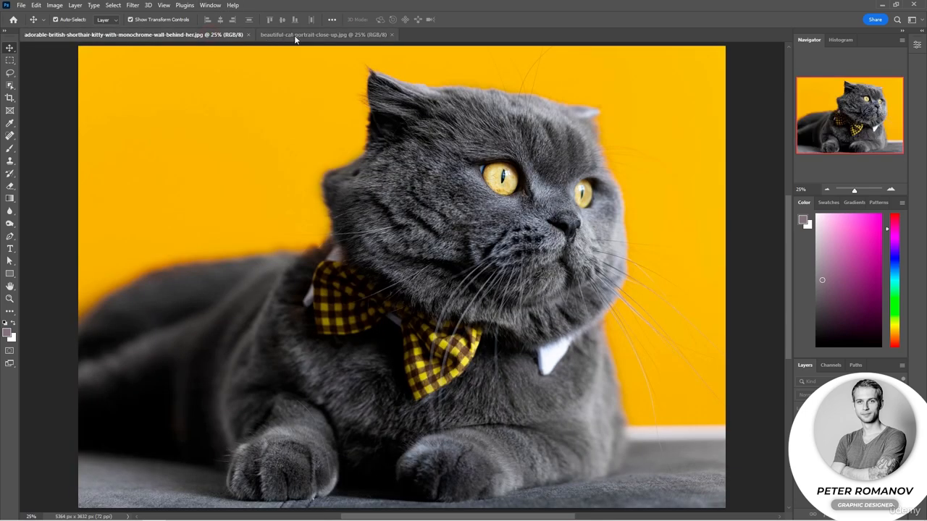
{"action": "left_click", "coordinate": [291, 34]}
{"action": "left_click", "coordinate": [216, 34]}
{"action": "left_click", "coordinate": [274, 37]}
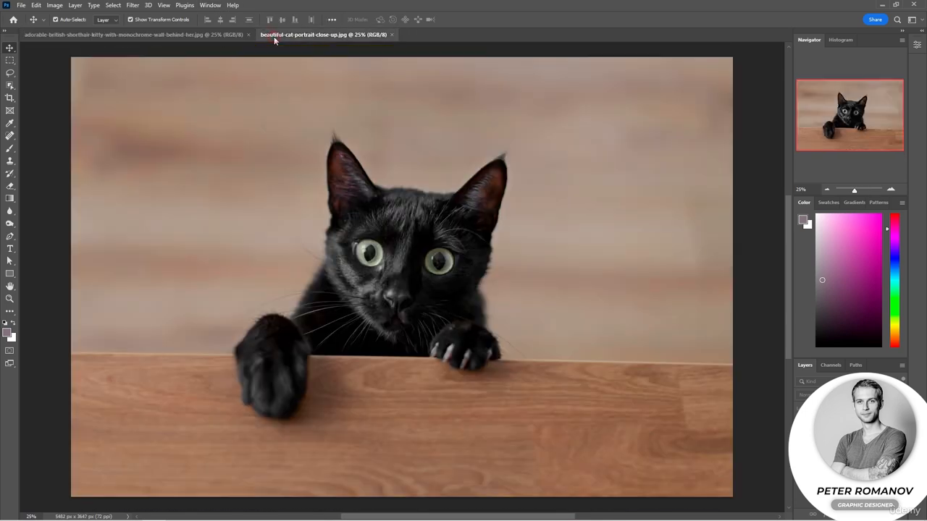
{"action": "left_click", "coordinate": [215, 38]}
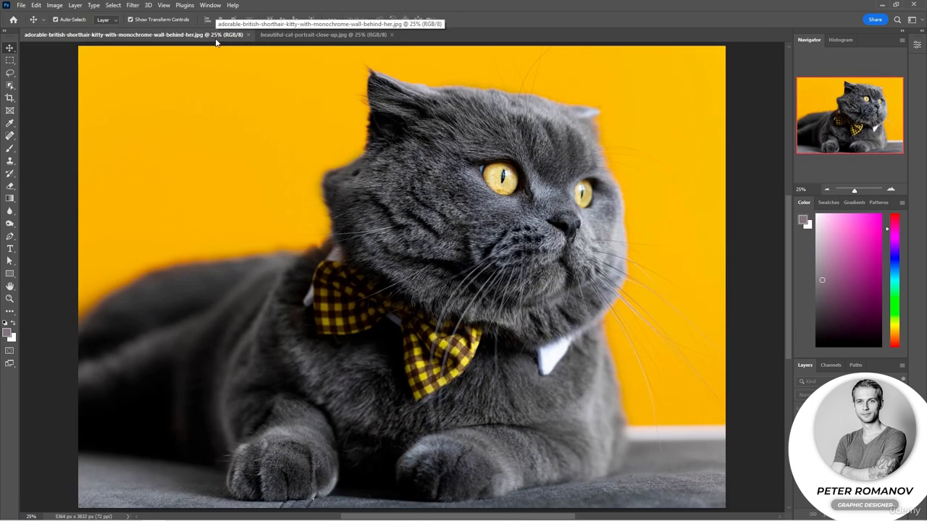
- Float beautiful-cat-portrait-close-up.jpg in a smaller window over the shorthair image's lower corner and centre its view on the cat
{"action": "left_click_drag", "start_coordinate": [339, 35], "coordinate": [290, 102]}
{"action": "left_click_drag", "start_coordinate": [386, 100], "coordinate": [363, 54]}
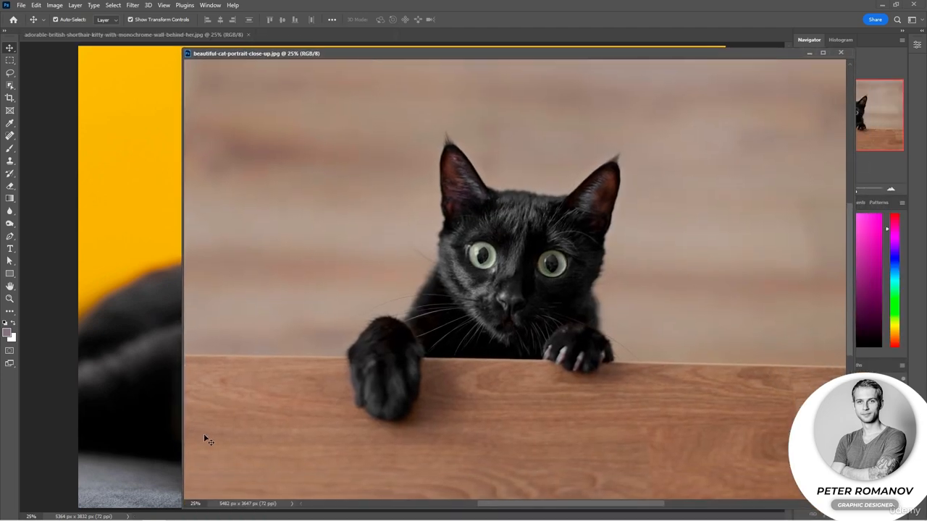
{"action": "left_click_drag", "start_coordinate": [181, 393], "coordinate": [485, 394]}
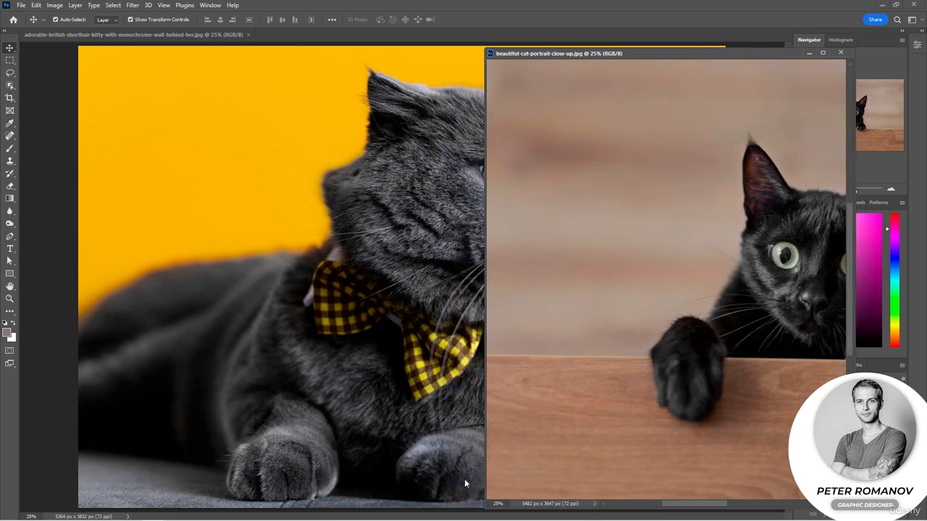
{"action": "left_click_drag", "start_coordinate": [519, 509], "coordinate": [519, 309]}
{"action": "left_click_drag", "start_coordinate": [659, 54], "coordinate": [709, 250]}
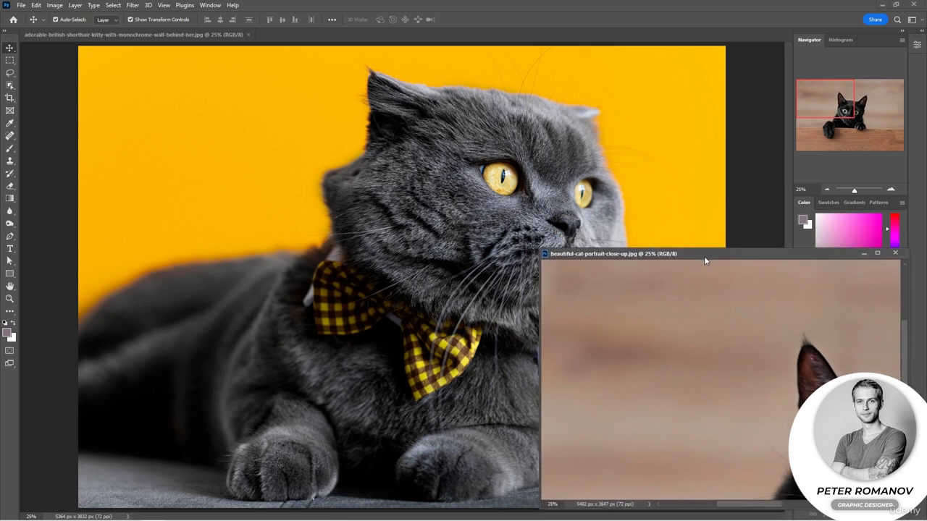
{"action": "left_click_drag", "start_coordinate": [823, 113], "coordinate": [847, 131]}
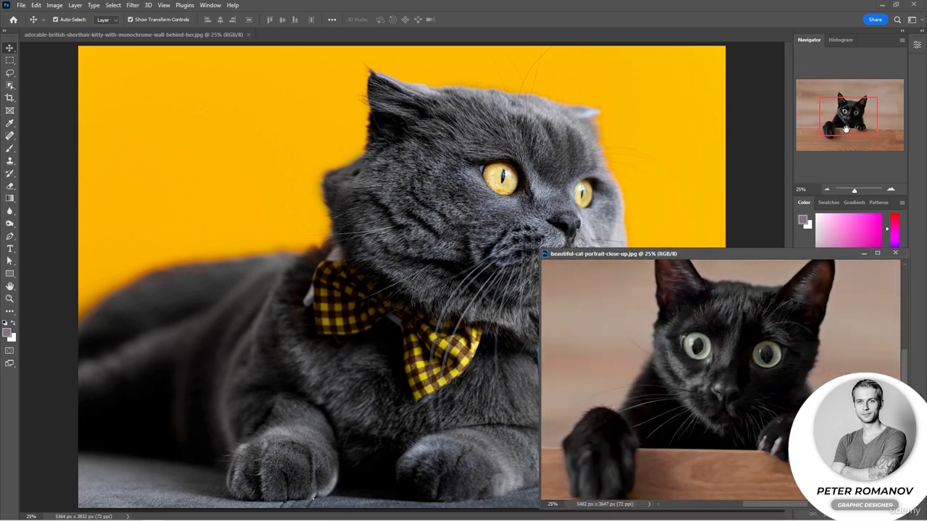
{"action": "left_click_drag", "start_coordinate": [750, 253], "coordinate": [762, 224]}
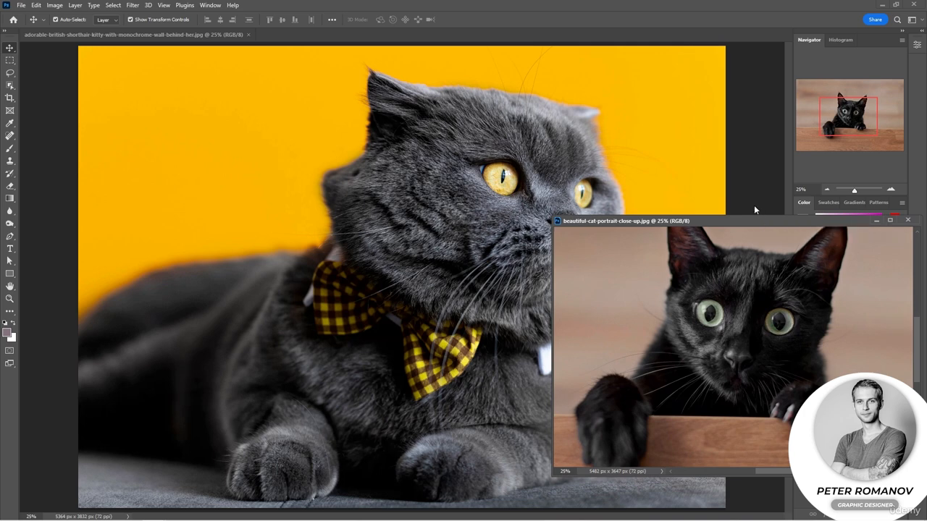
- Dock the floating black cat window back beside the British shorthair document
{"action": "left_click_drag", "start_coordinate": [755, 209], "coordinate": [489, 42]}
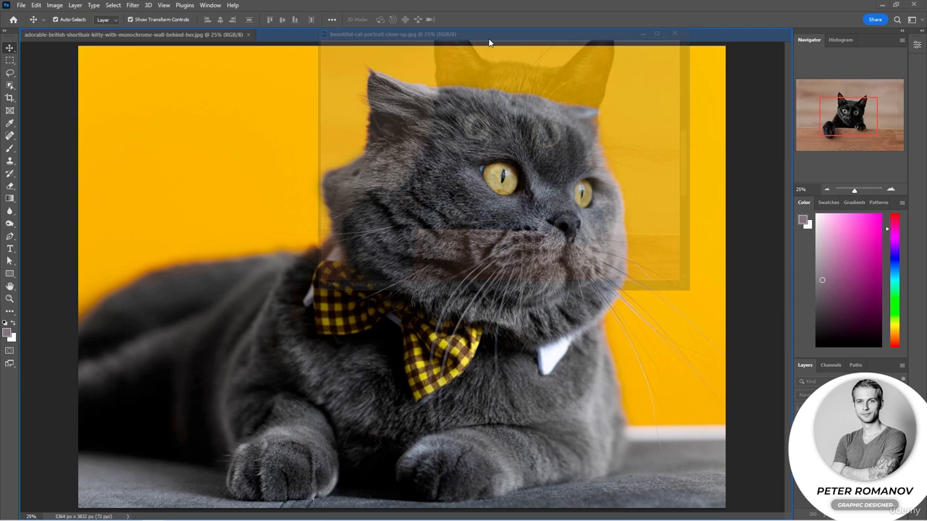
{"action": "left_click_drag", "start_coordinate": [489, 42], "coordinate": [488, 42]}
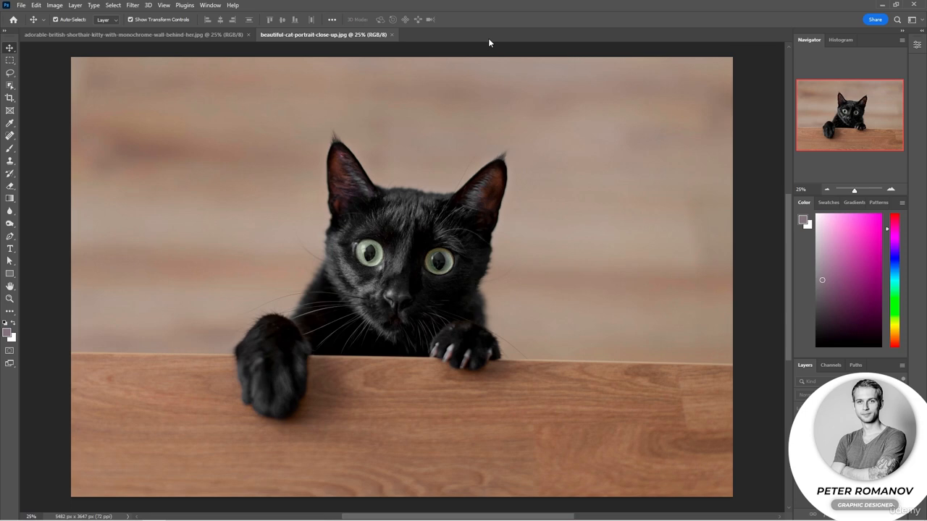
- Create a new window for beautiful-cat-portrait-close-up.jpg, switch to it and show the Actions panel
{"action": "left_click", "coordinate": [210, 5]}
{"action": "mouse_move", "coordinate": [382, 18]}
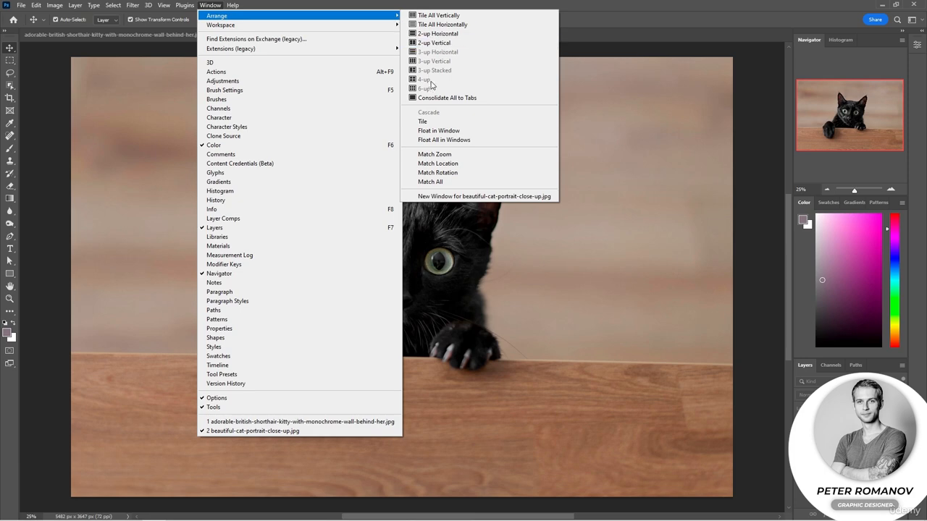
{"action": "left_click", "coordinate": [450, 197]}
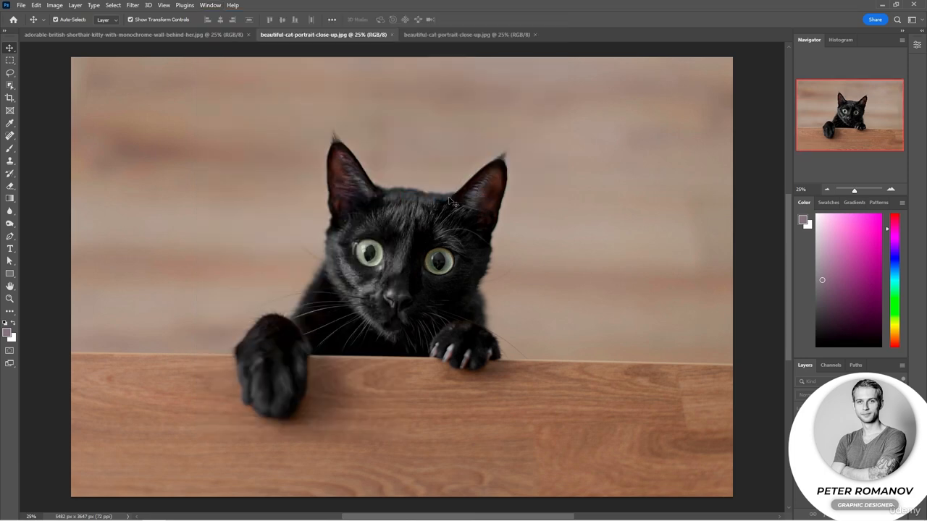
{"action": "left_click", "coordinate": [446, 38]}
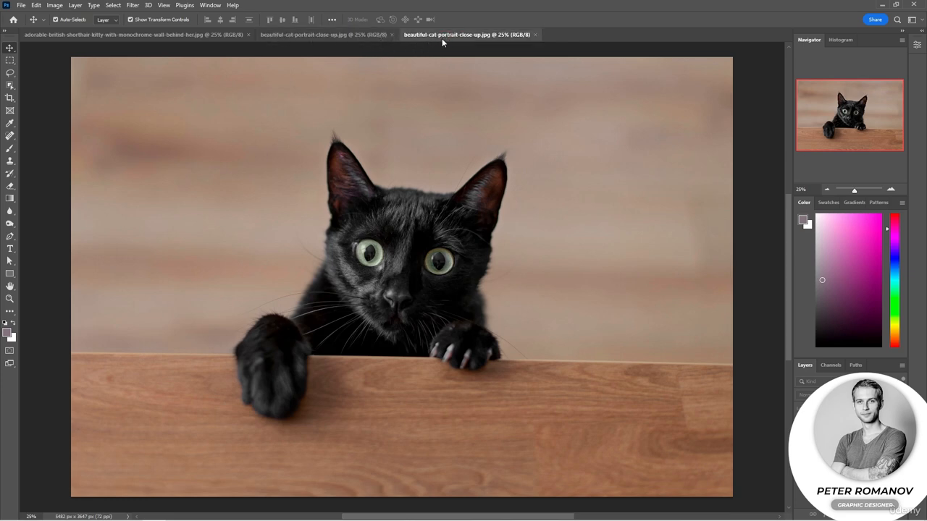
{"action": "key", "text": "alt+F9"}
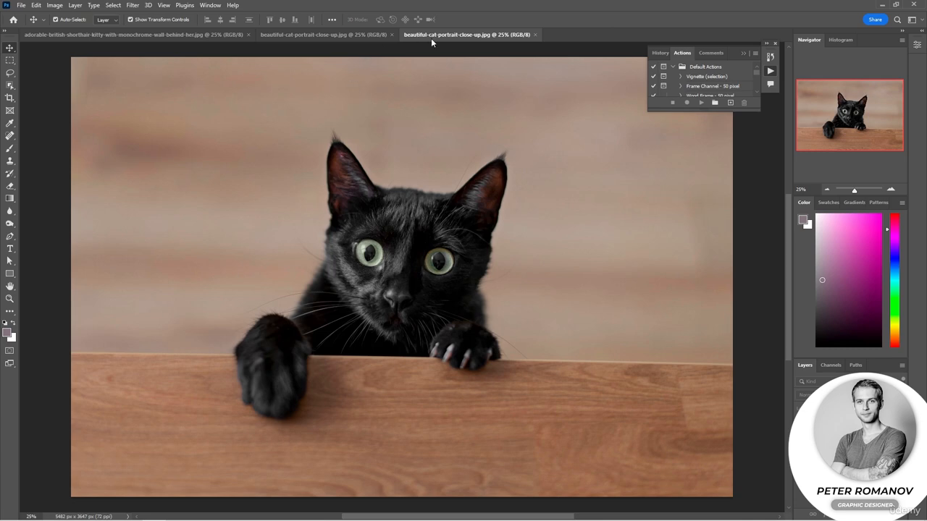
- Float the second black cat window at a reduced size and zoom it to 114.87% on the cat's eye
{"action": "left_click_drag", "start_coordinate": [441, 36], "coordinate": [27, 33]}
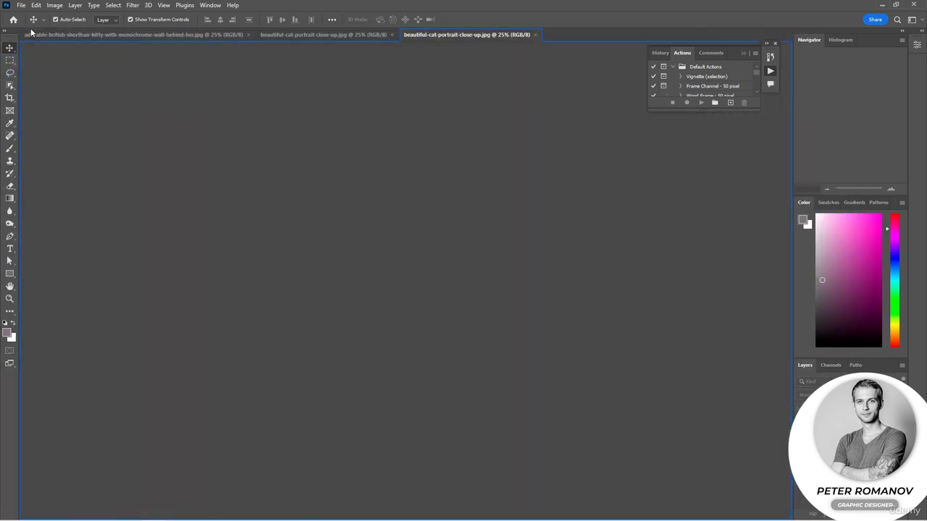
{"action": "left_click_drag", "start_coordinate": [431, 35], "coordinate": [58, 58]}
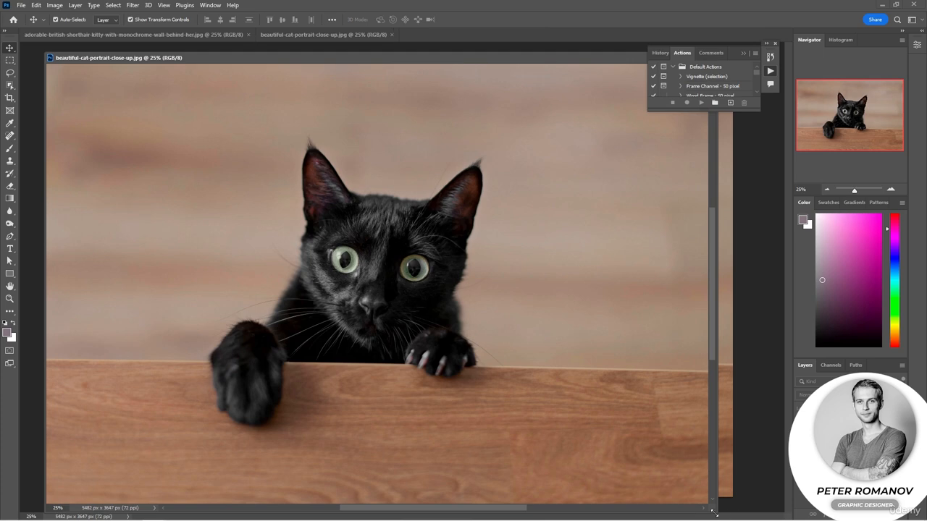
{"action": "left_click_drag", "start_coordinate": [715, 512], "coordinate": [393, 315]}
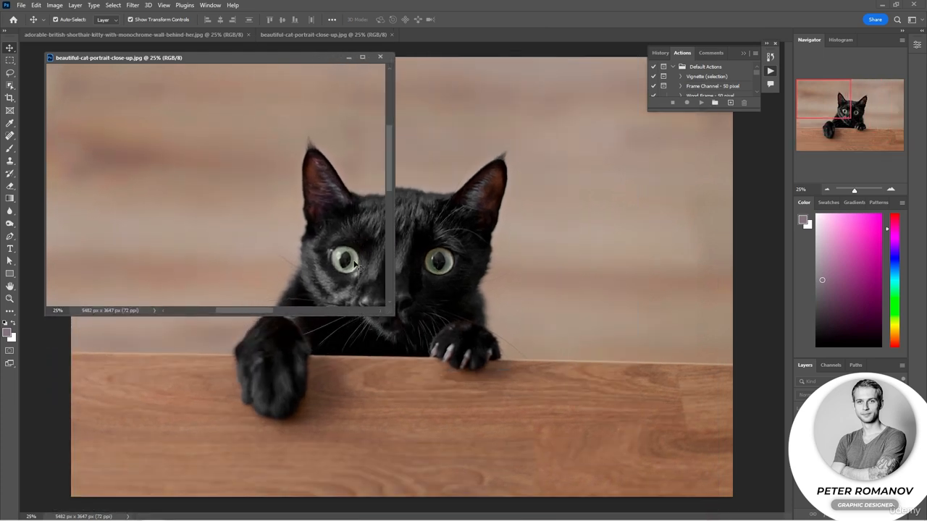
{"action": "left_click", "coordinate": [844, 116]}
{"action": "left_click_drag", "start_coordinate": [844, 116], "coordinate": [844, 120]}
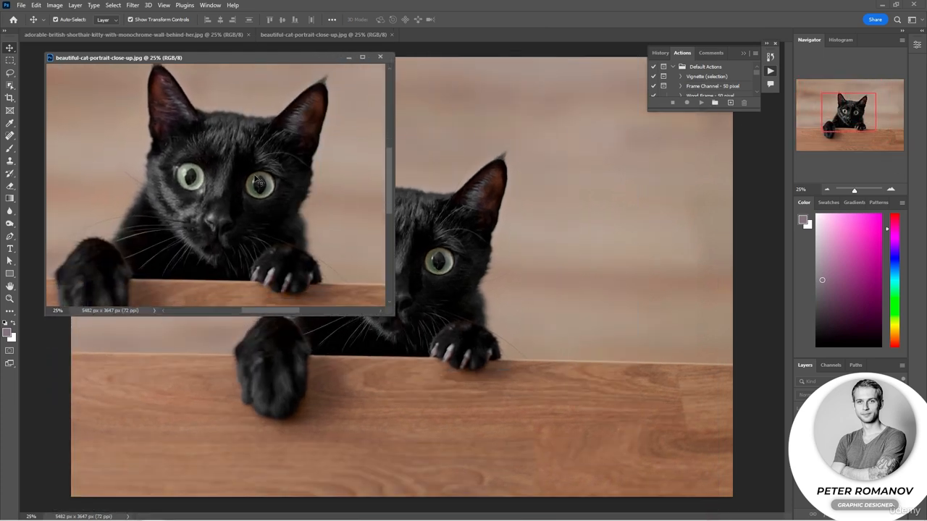
{"action": "left_click_drag", "start_coordinate": [179, 179], "coordinate": [371, 223]}
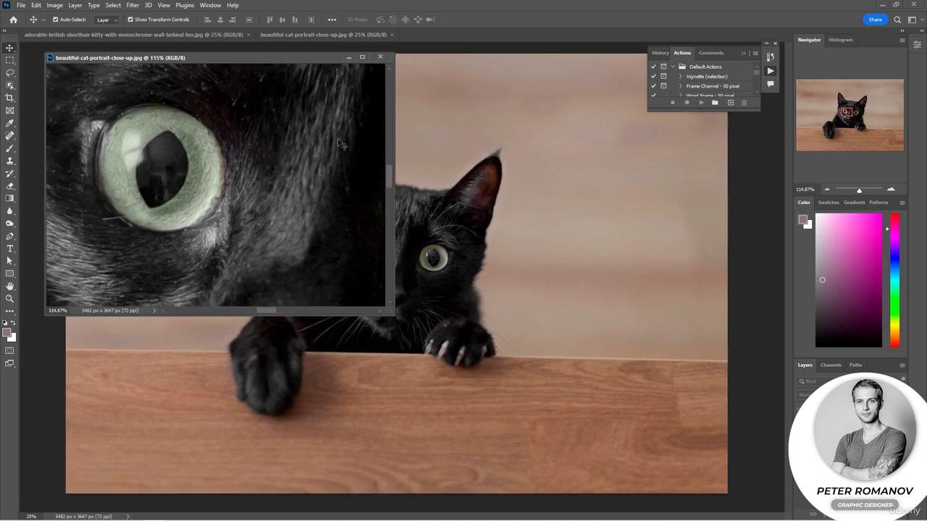
{"action": "left_click_drag", "start_coordinate": [272, 60], "coordinate": [228, 121]}
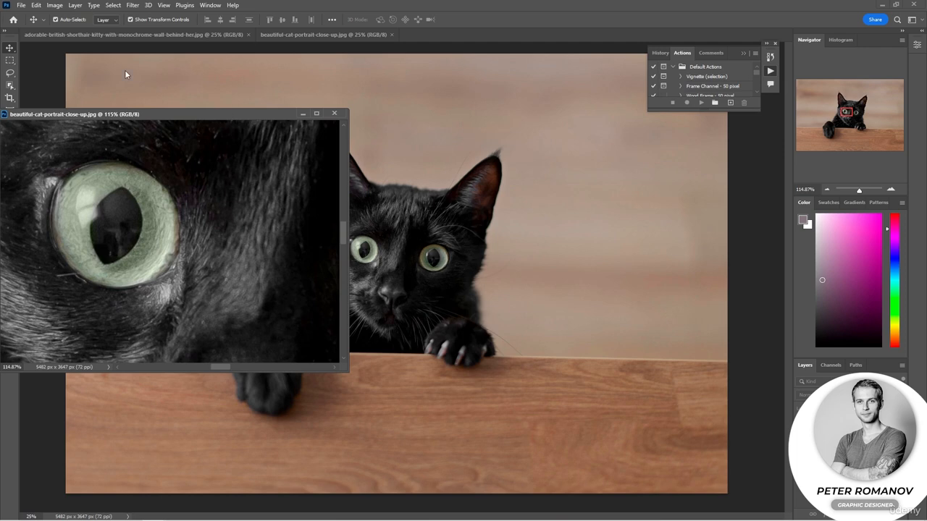
- Dock the enlarged second window with the other documents and close it
{"action": "left_click_drag", "start_coordinate": [215, 116], "coordinate": [466, 36]}
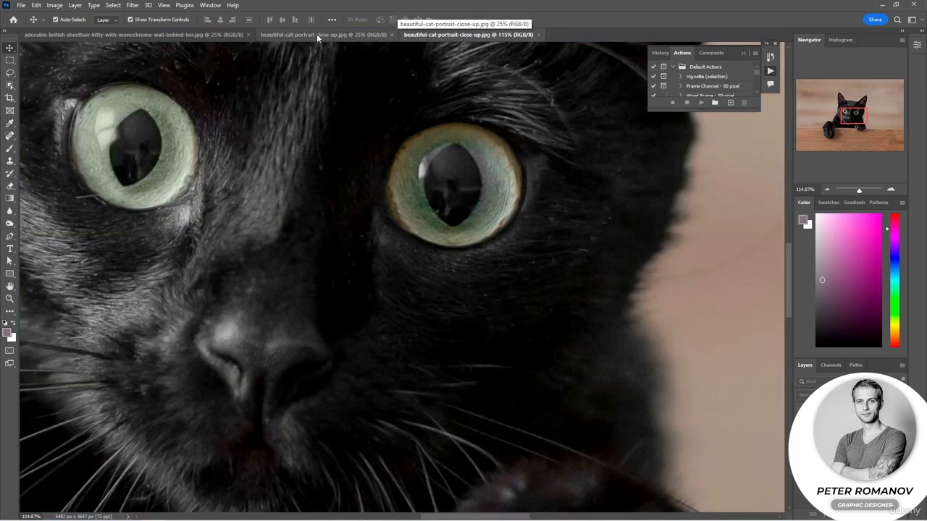
{"action": "left_click", "coordinate": [538, 35]}
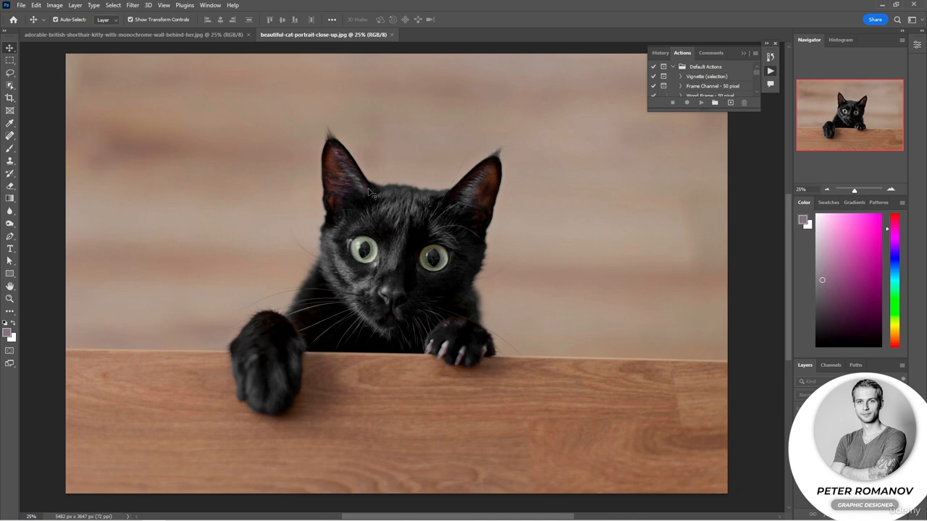
- Collapse the Actions panel and use the Zoom tool to magnify the black cat to 66.67% and reduce it to 33.33%
{"action": "key", "text": "z"}
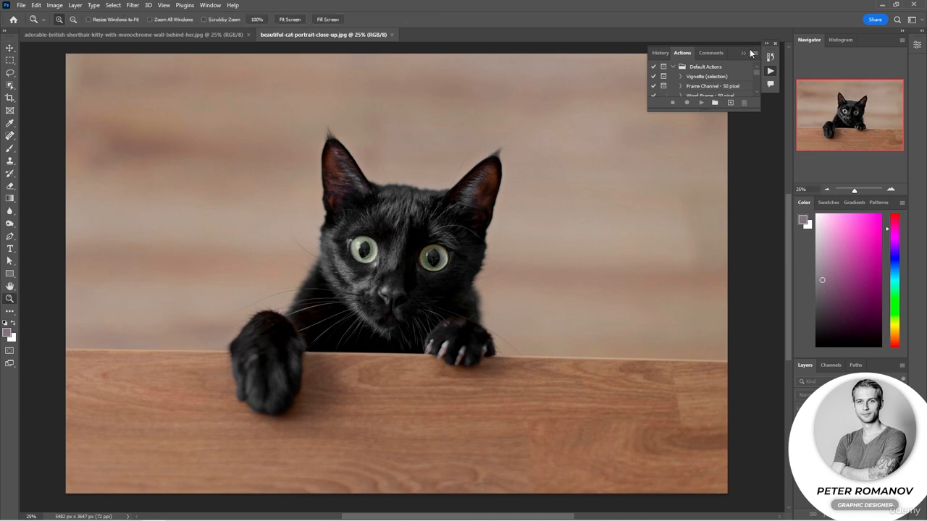
{"action": "left_click", "coordinate": [743, 53]}
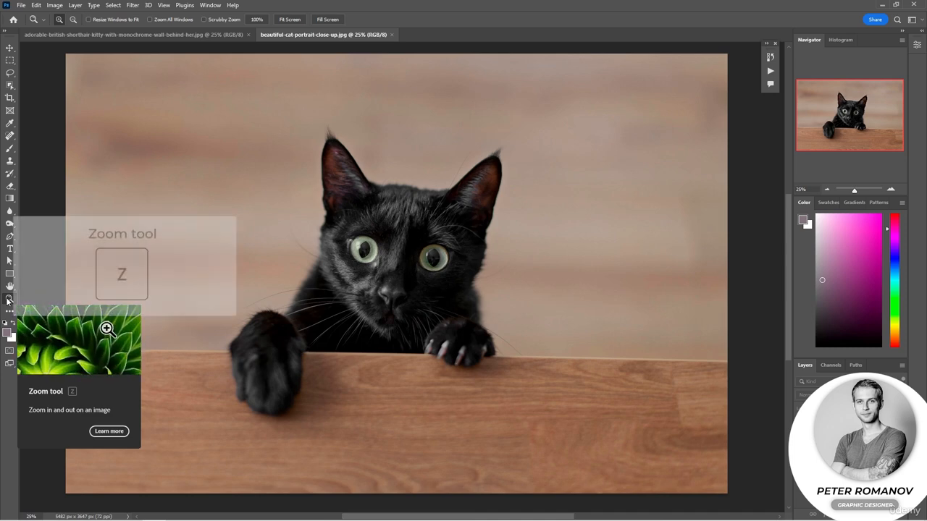
{"action": "left_click", "coordinate": [411, 254]}
{"action": "left_click", "coordinate": [411, 253]}
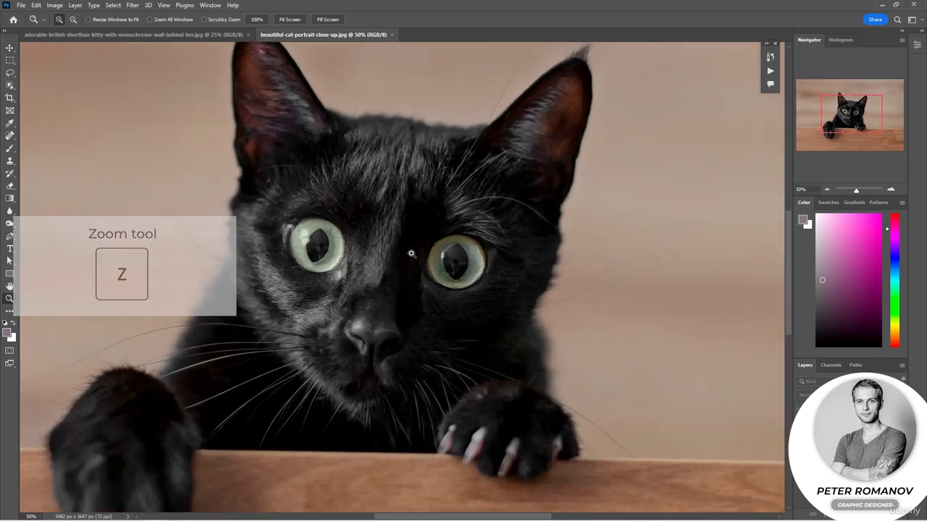
{"action": "left_click", "coordinate": [411, 254]}
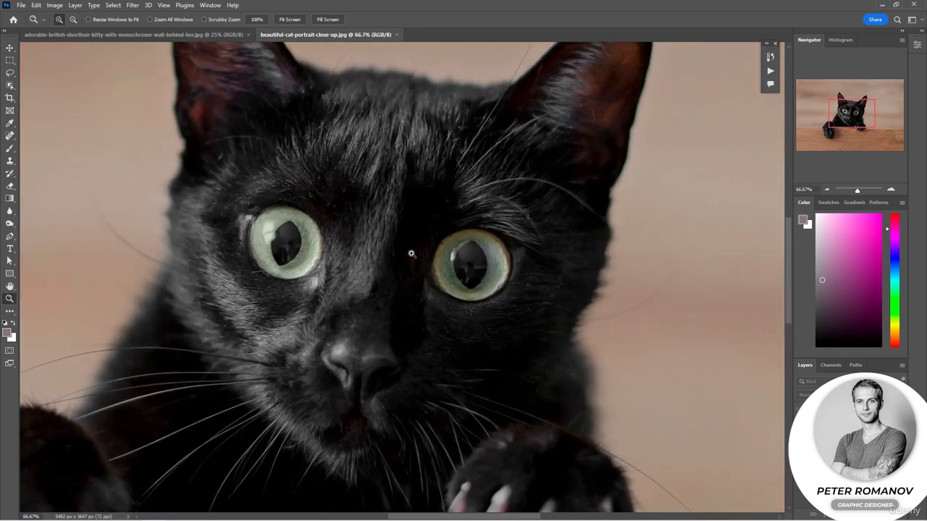
{"action": "left_click", "coordinate": [412, 252], "text": "alt"}
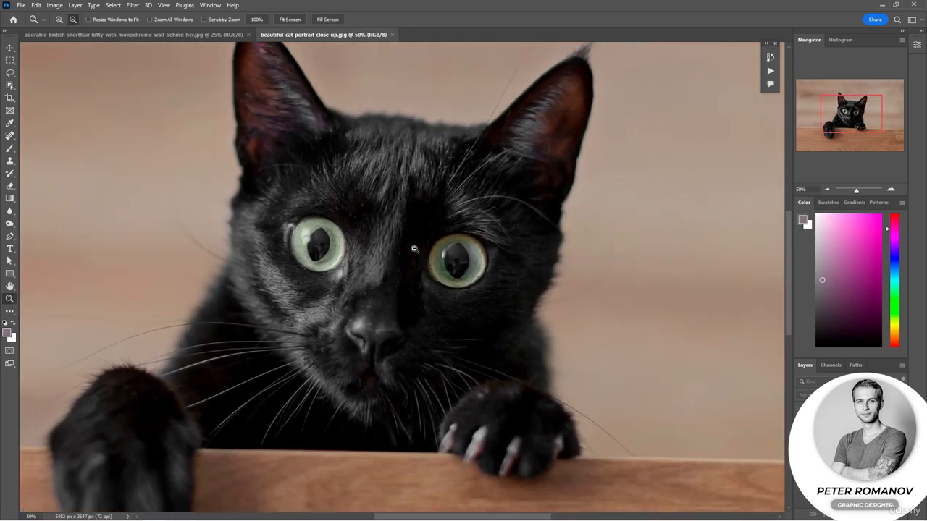
{"action": "left_click", "coordinate": [414, 250], "text": "alt"}
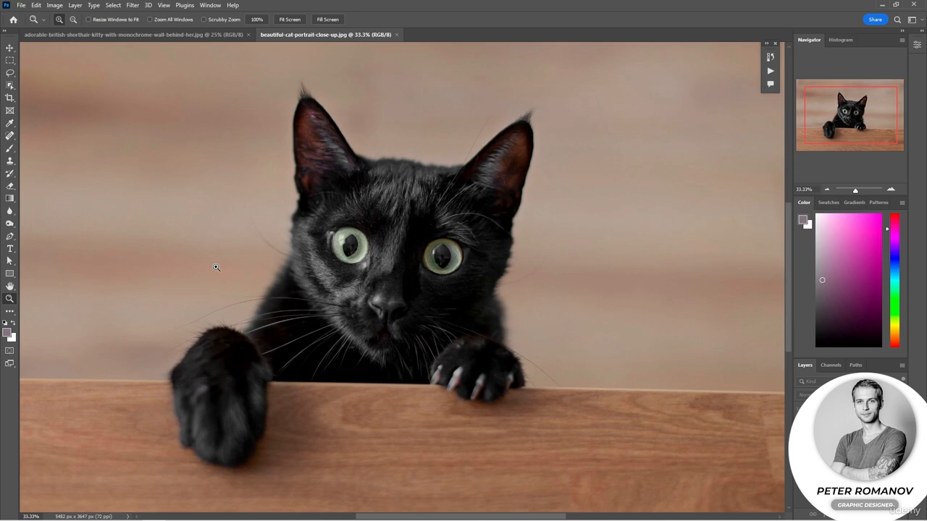
{"action": "left_click", "coordinate": [21, 6]}
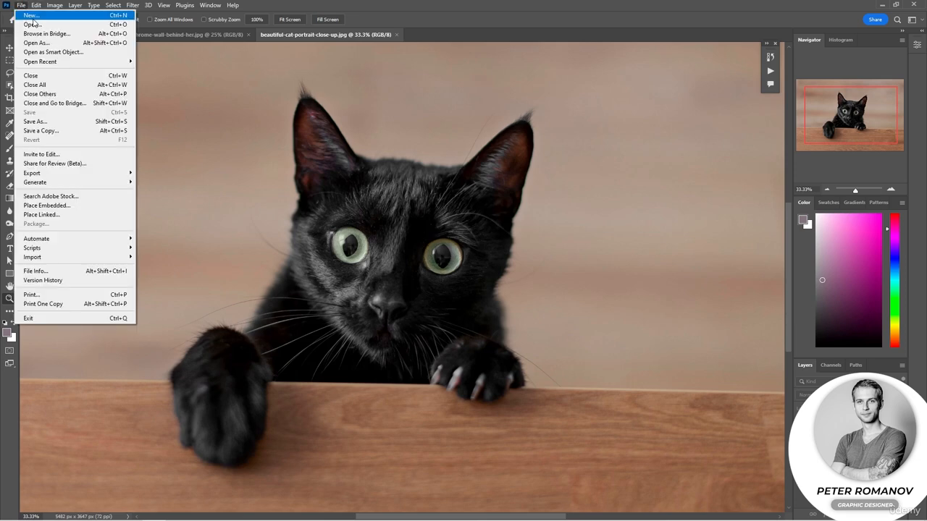
{"action": "key", "text": "Escape"}
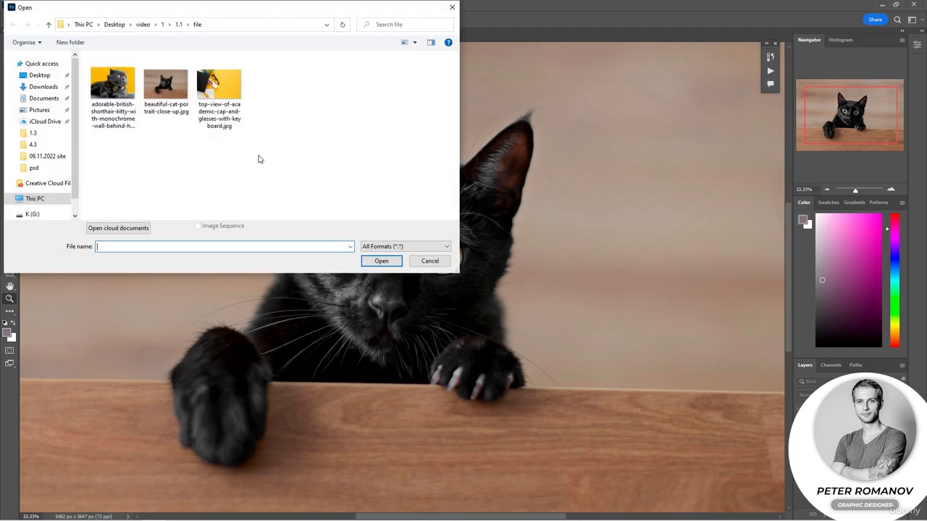
{"action": "left_click_drag", "start_coordinate": [251, 153], "coordinate": [129, 79]}
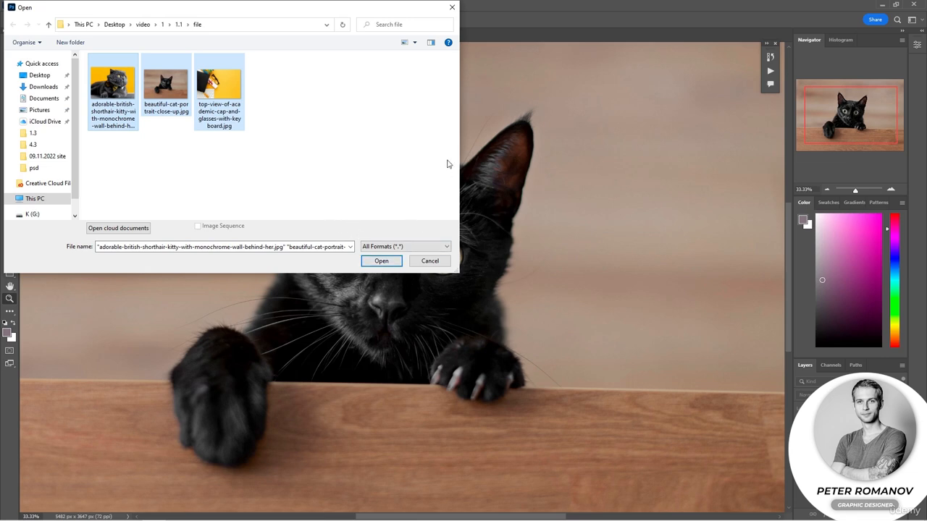
{"action": "left_click", "coordinate": [455, 7]}
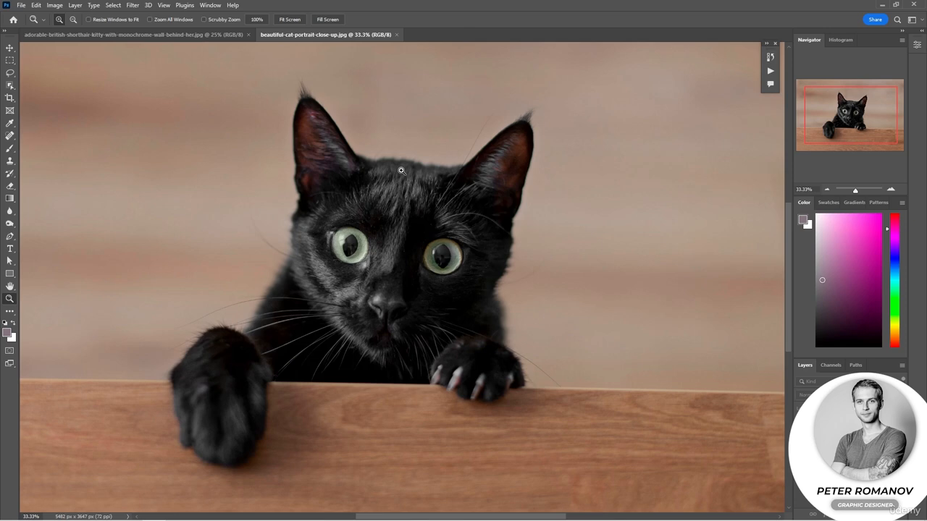
- Arrange the two open cat images in a 2-up Horizontal layout and inspect different parts of both pictures
{"action": "left_click", "coordinate": [210, 5]}
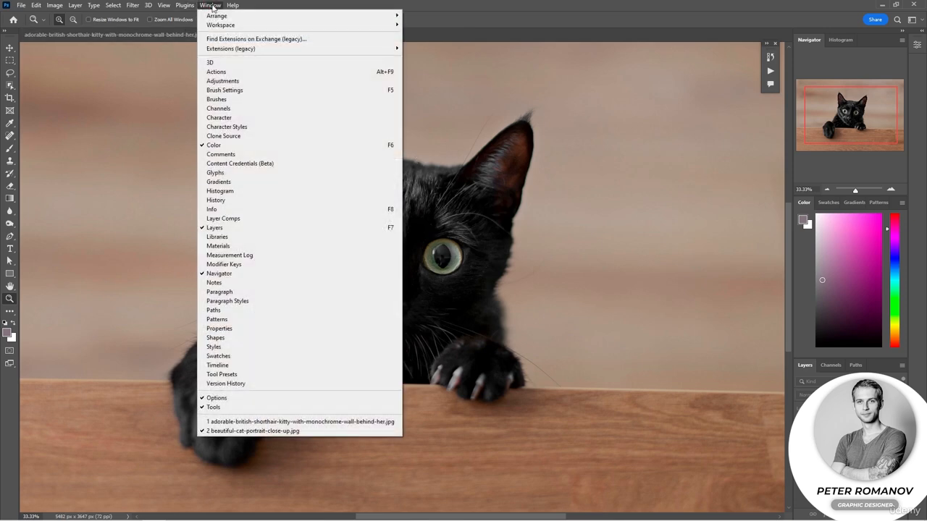
{"action": "mouse_move", "coordinate": [333, 26]}
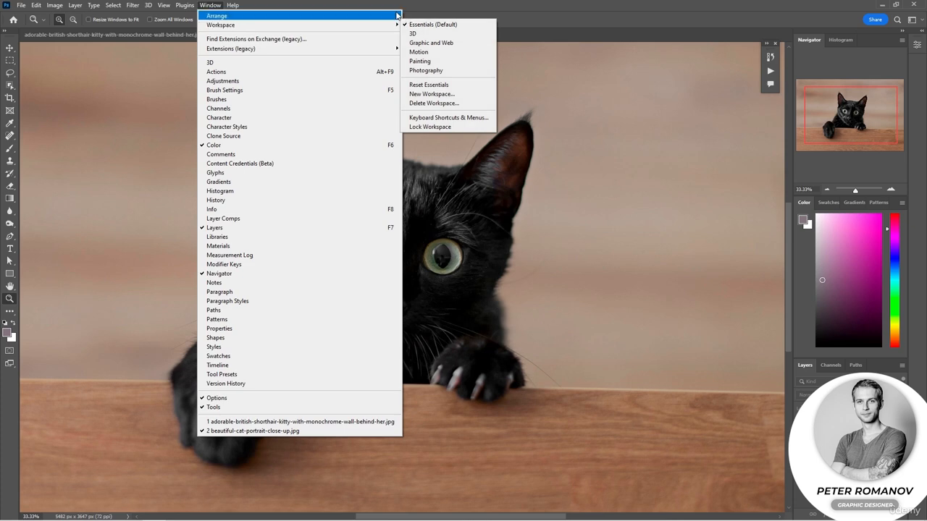
{"action": "mouse_move", "coordinate": [397, 15]}
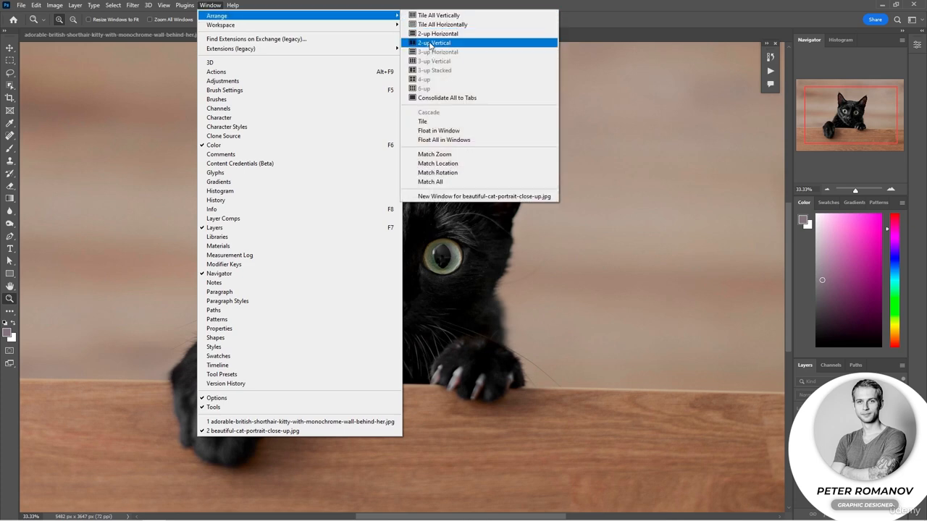
{"action": "left_click", "coordinate": [425, 33]}
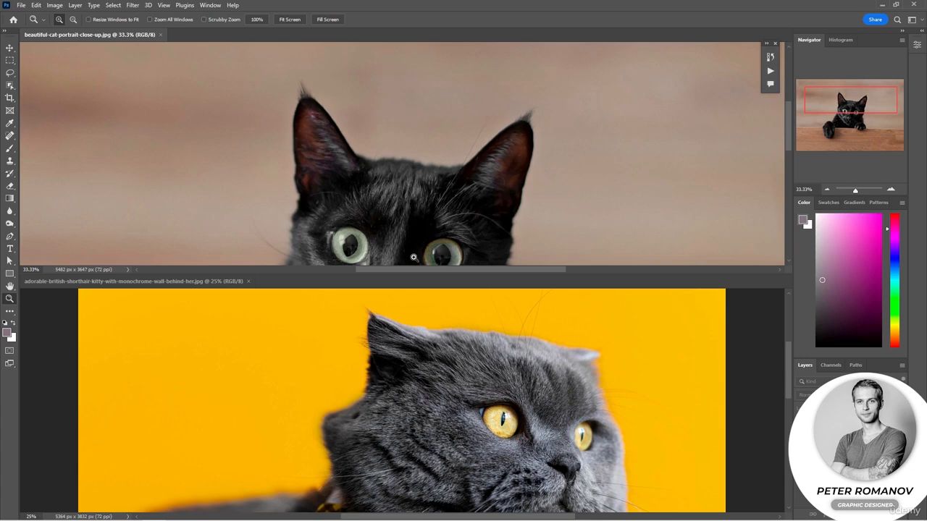
{"action": "scroll", "coordinate": [690, 145], "scroll_direction": "down", "scroll_amount": 5}
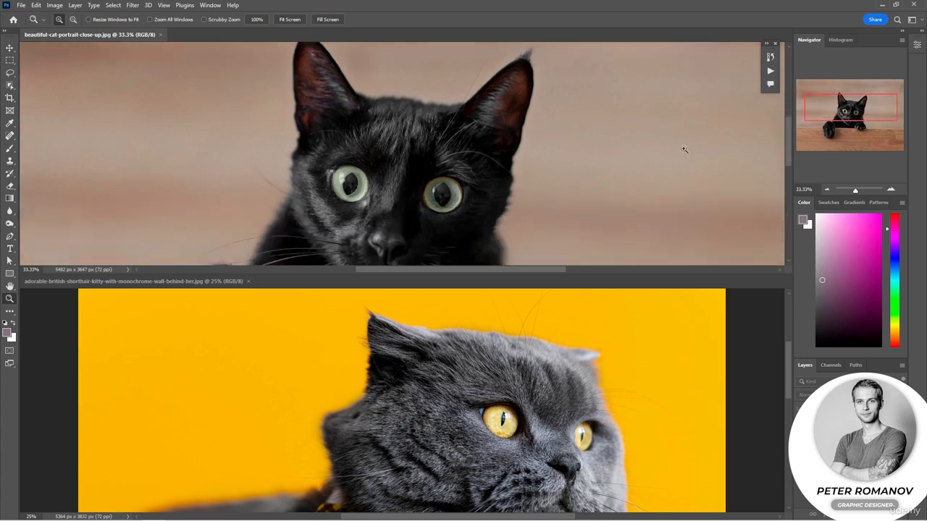
{"action": "scroll", "coordinate": [617, 394], "scroll_direction": "down", "scroll_amount": 5}
{"action": "scroll", "coordinate": [617, 393], "scroll_direction": "up", "scroll_amount": 5}
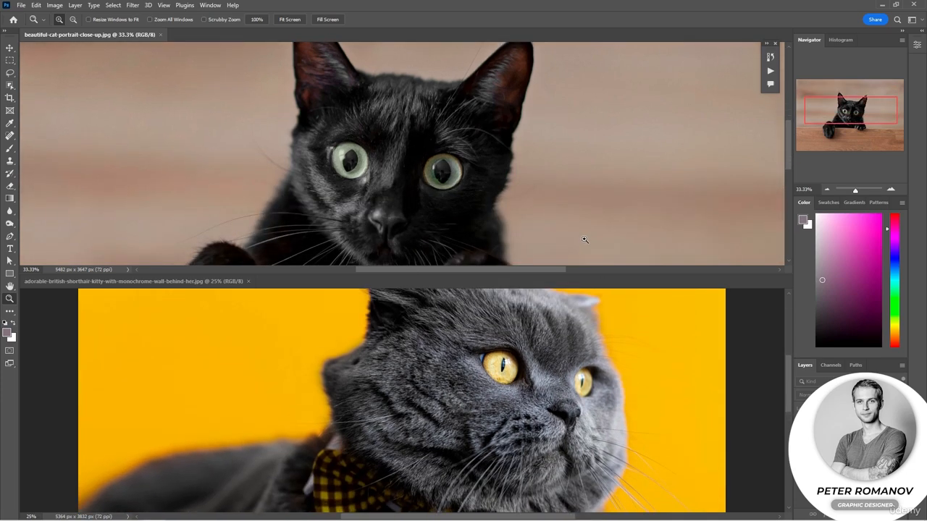
{"action": "scroll", "coordinate": [583, 241], "scroll_direction": "up", "scroll_amount": 3}
{"action": "scroll", "coordinate": [578, 235], "scroll_direction": "down", "scroll_amount": 3}
{"action": "scroll", "coordinate": [578, 235], "scroll_direction": "down", "scroll_amount": 10}
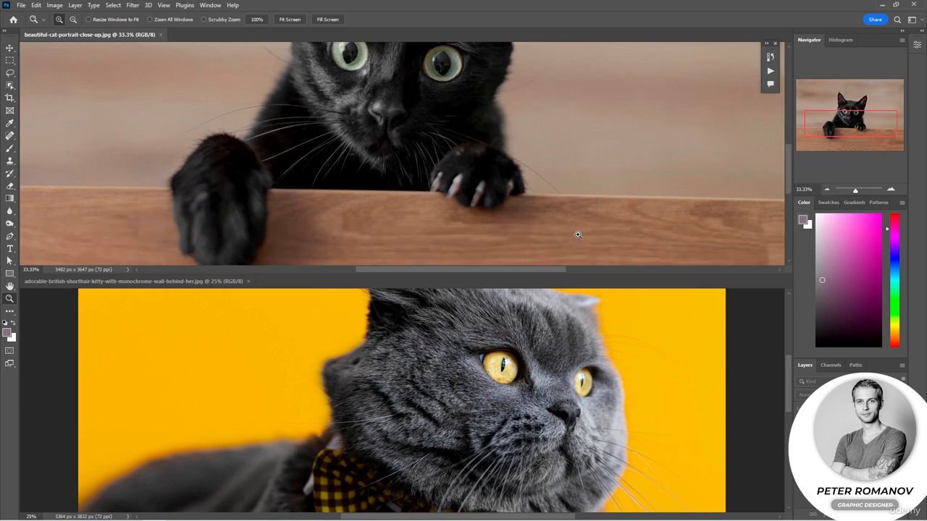
{"action": "scroll", "coordinate": [578, 234], "scroll_direction": "up", "scroll_amount": 4}
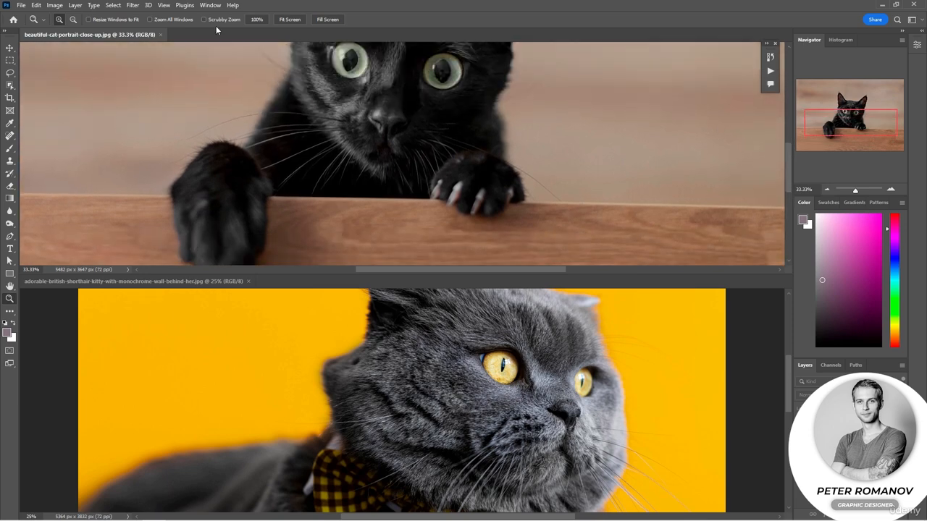
- Consolidate all document windows back to tabs and bring the black cat's whole head into view
{"action": "left_click", "coordinate": [210, 5]}
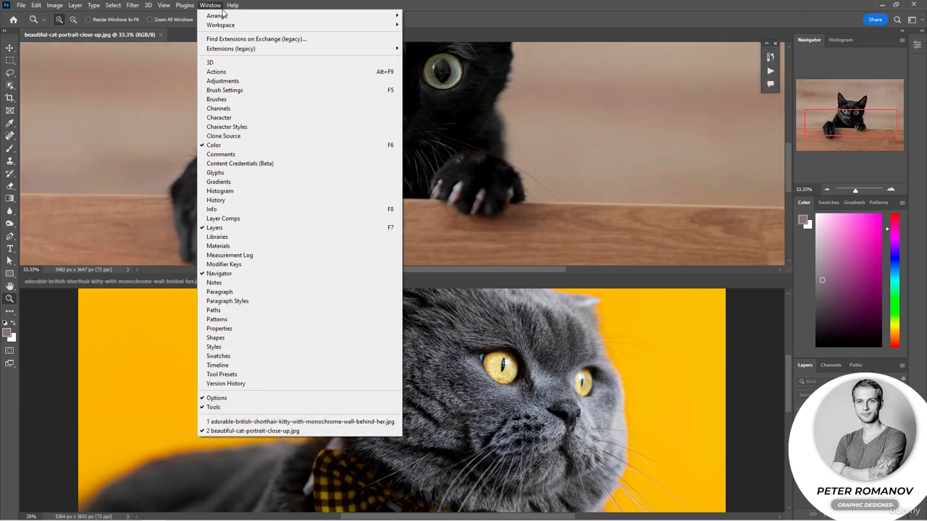
{"action": "mouse_move", "coordinate": [363, 16]}
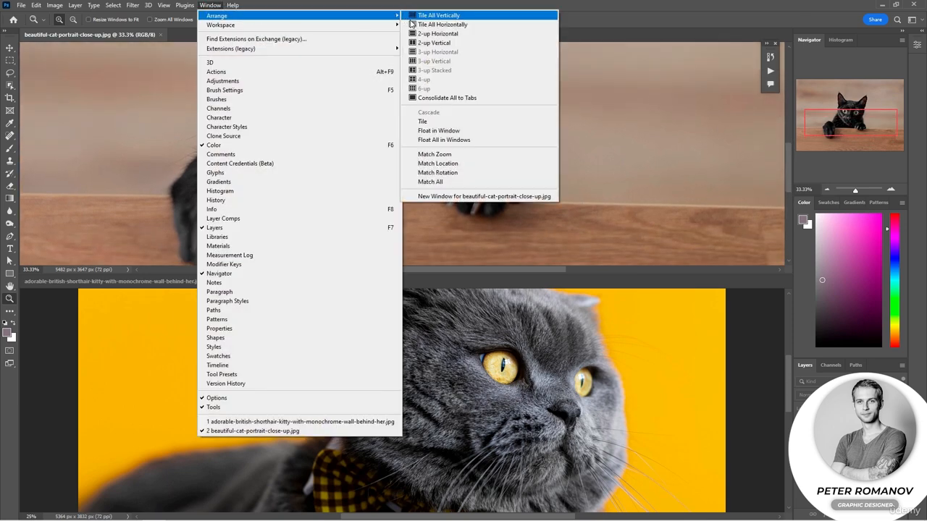
{"action": "left_click", "coordinate": [445, 97]}
{"action": "scroll", "coordinate": [429, 157], "scroll_direction": "up", "scroll_amount": 2}
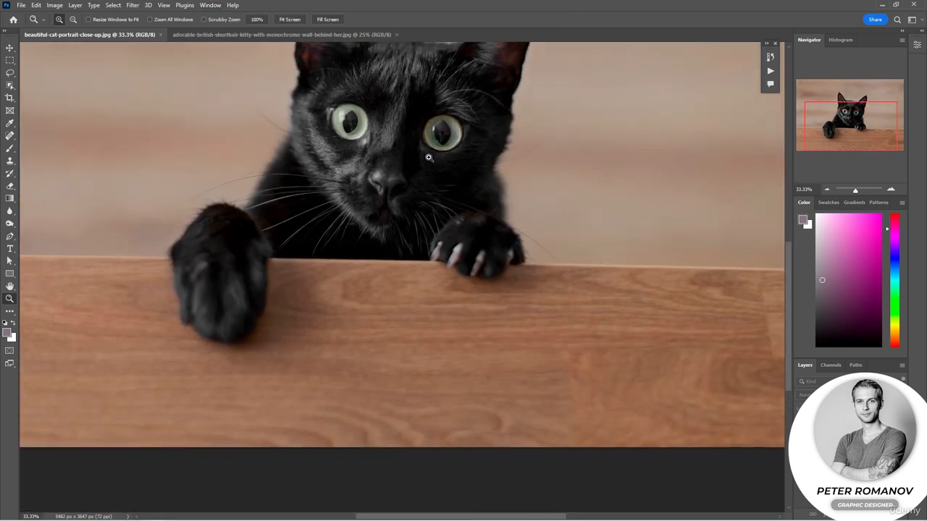
{"action": "scroll", "coordinate": [428, 157], "scroll_direction": "up", "scroll_amount": 5}
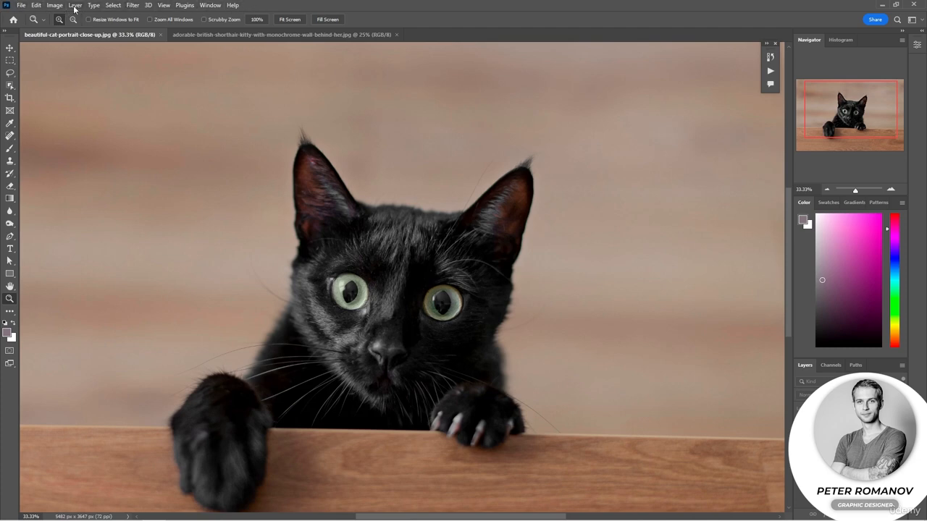
{"action": "left_click", "coordinate": [21, 5]}
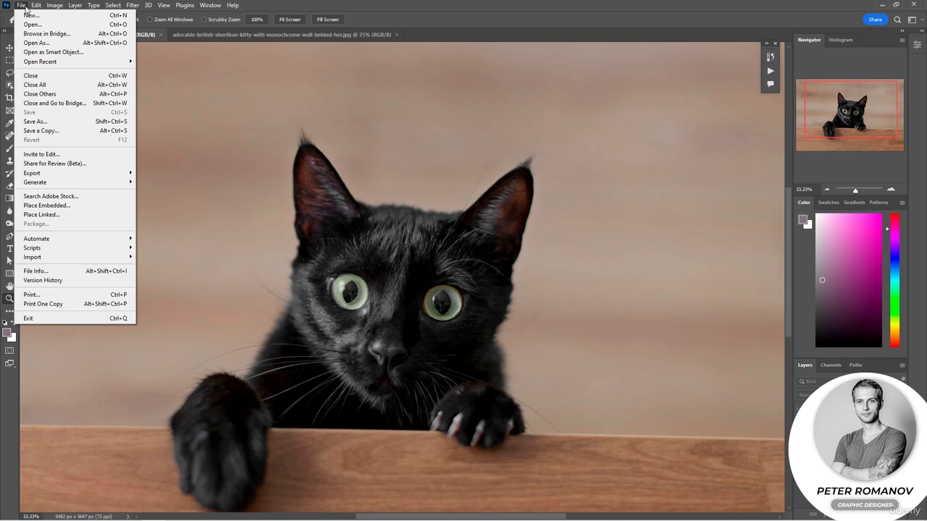
{"action": "mouse_move", "coordinate": [32, 9]}
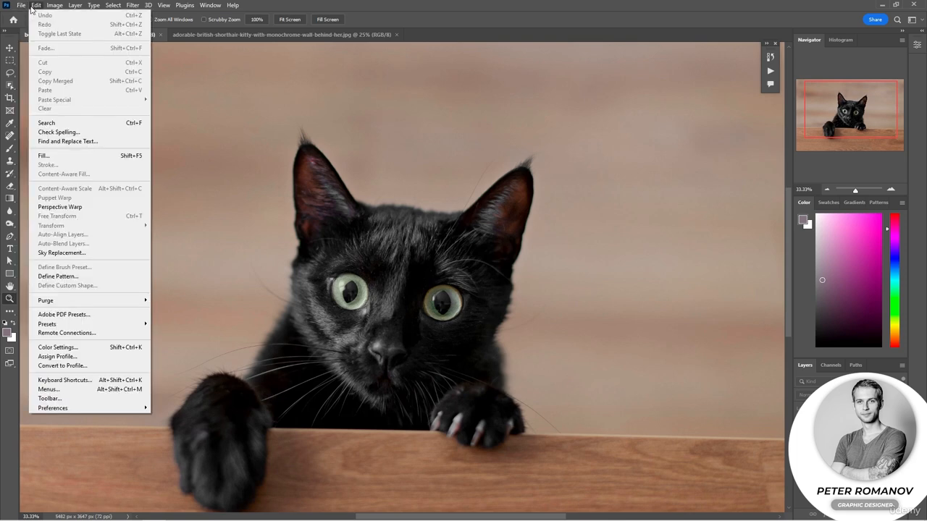
{"action": "mouse_move", "coordinate": [136, 8]}
{"action": "left_click", "coordinate": [154, 265]}
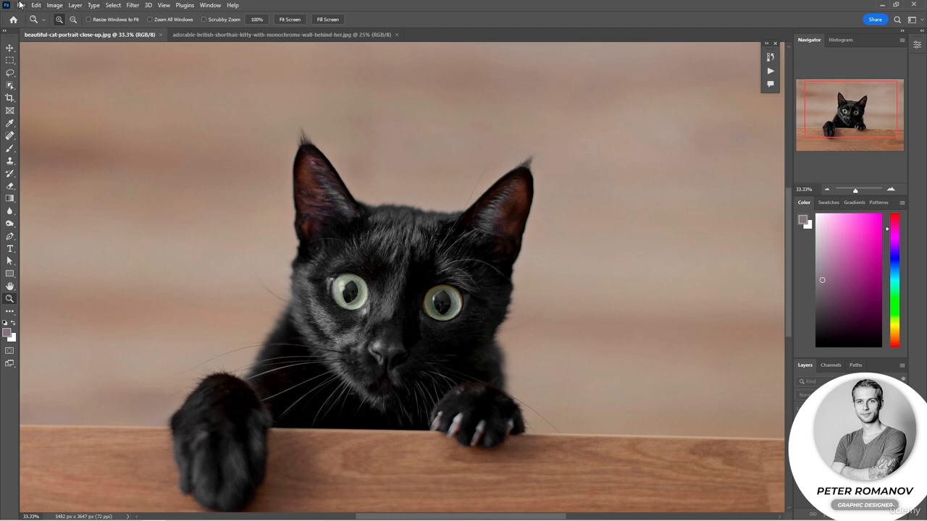
{"action": "left_click", "coordinate": [21, 5]}
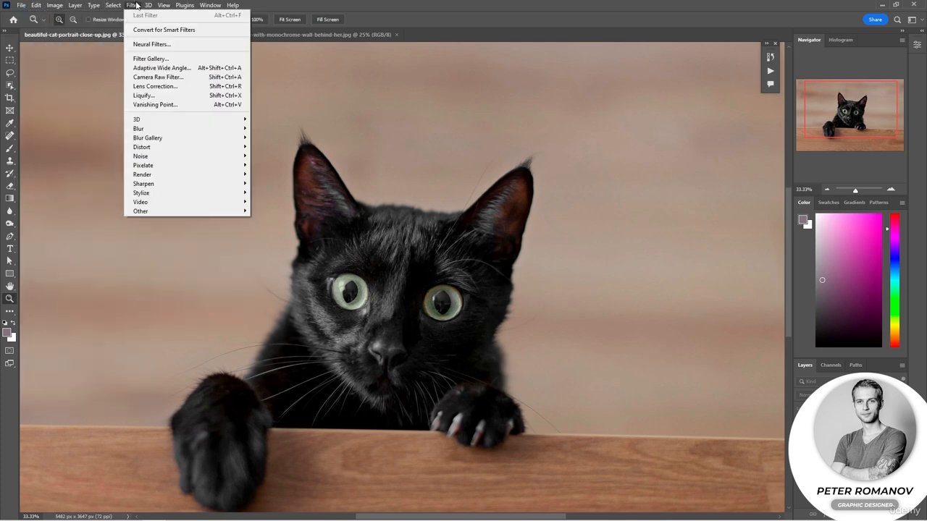
{"action": "mouse_move", "coordinate": [82, 6]}
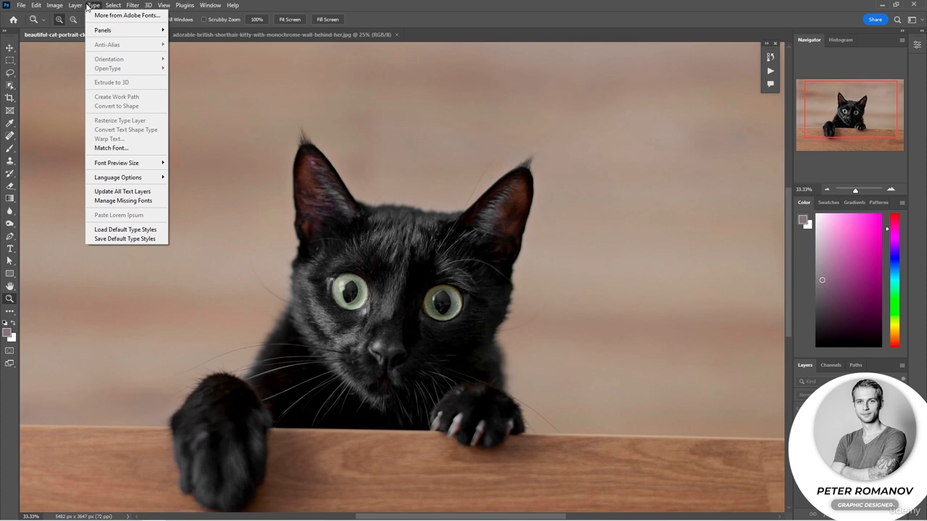
{"action": "left_click", "coordinate": [196, 129]}
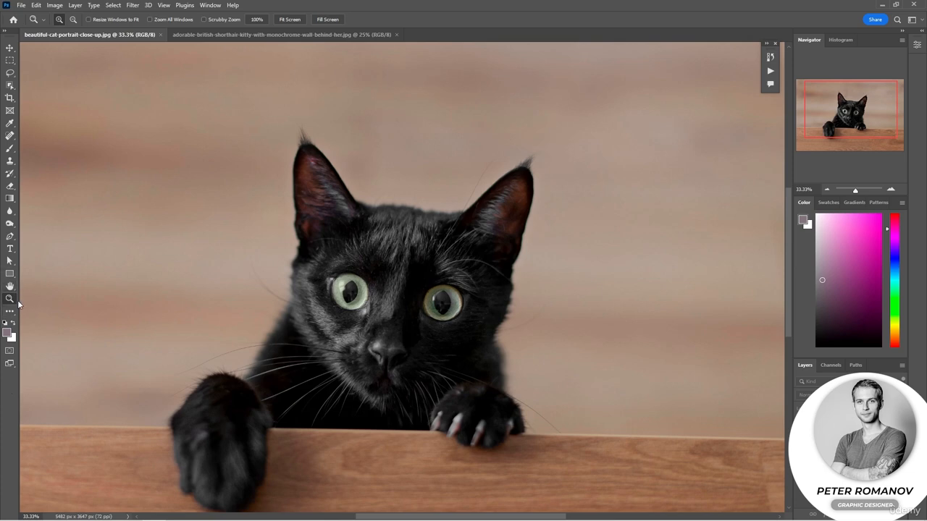
- Magnify beautiful-cat-portrait-close-up.jpg to 100% on the black cat's face with the Zoom tool
{"action": "left_click", "coordinate": [308, 317]}
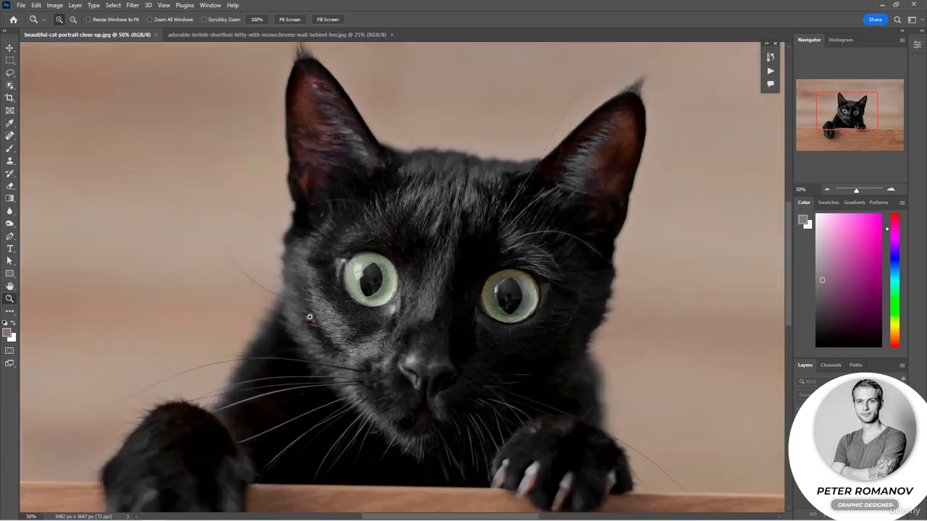
{"action": "left_click", "coordinate": [308, 317]}
{"action": "left_click", "coordinate": [308, 317]}
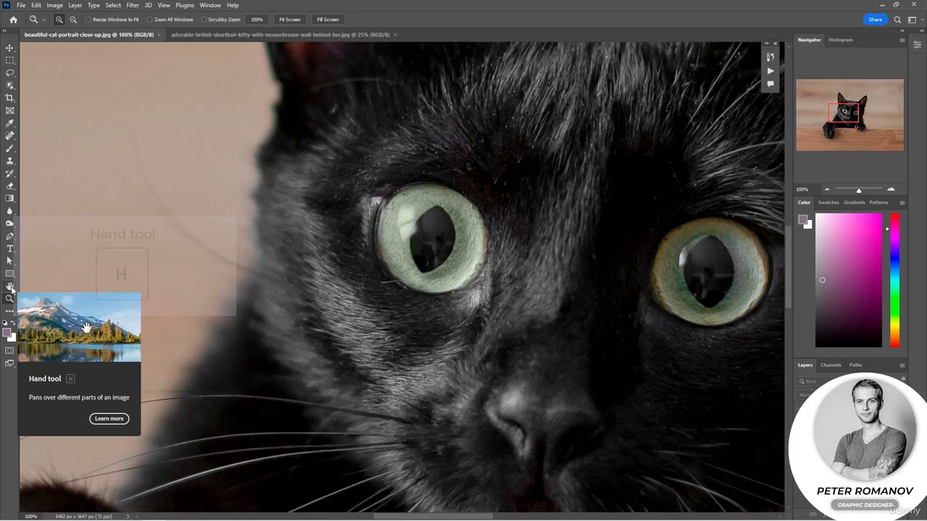
- Pan the enlarged image with the Hand tool to show both eyes and the nose, and activate the midtone exposure tool
{"action": "left_click", "coordinate": [10, 287]}
{"action": "left_click_drag", "start_coordinate": [542, 247], "coordinate": [454, 409]}
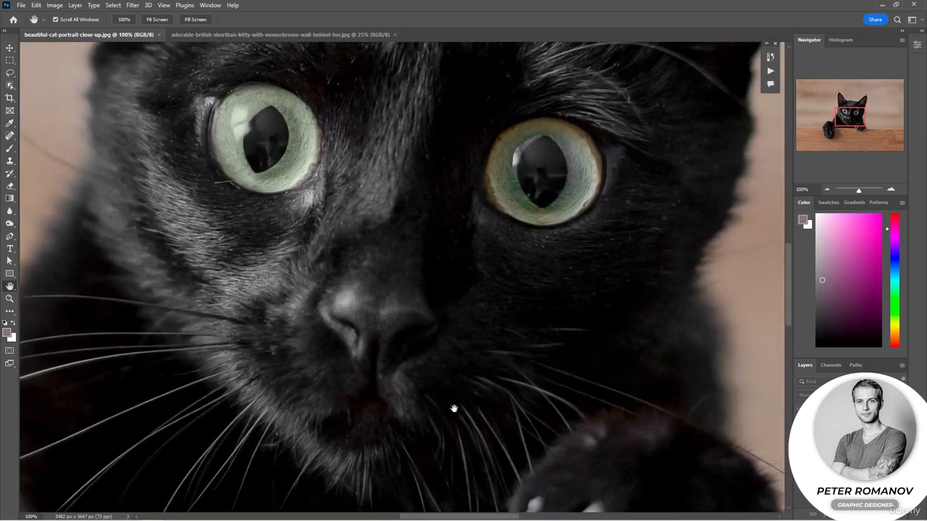
{"action": "left_click", "coordinate": [10, 223]}
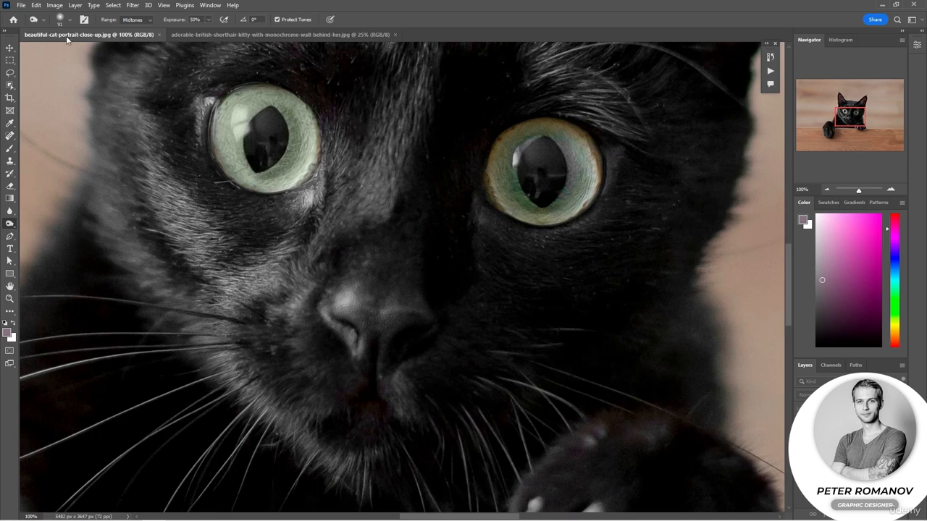
- Float the Tools panel over the image, toggle it between one and two columns, and dock it back in its original place
{"action": "mouse_move", "coordinate": [15, 41]}
{"action": "left_mouse_down"}
{"action": "mouse_move", "coordinate": [243, 96]}
{"action": "mouse_move", "coordinate": [510, 104]}
{"action": "mouse_move", "coordinate": [553, 102]}
{"action": "mouse_move", "coordinate": [741, 54]}
{"action": "left_mouse_up"}
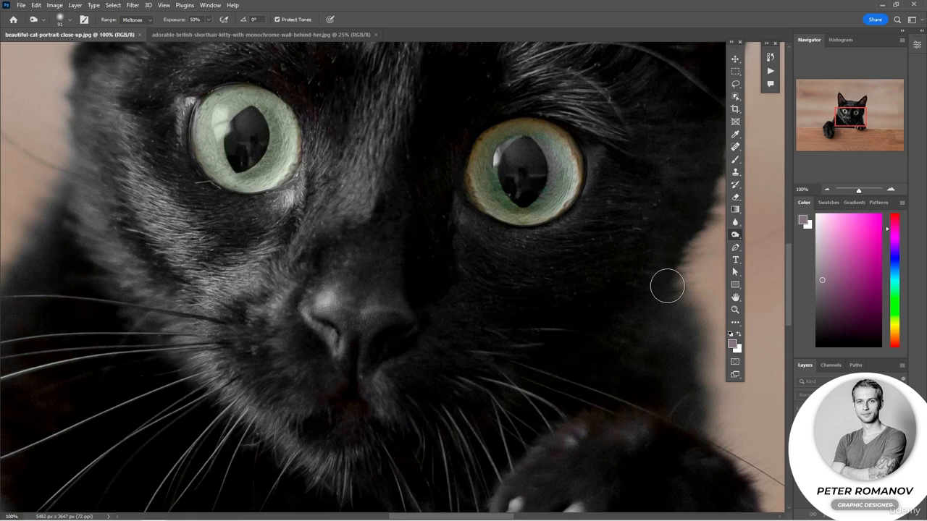
{"action": "left_click", "coordinate": [732, 43]}
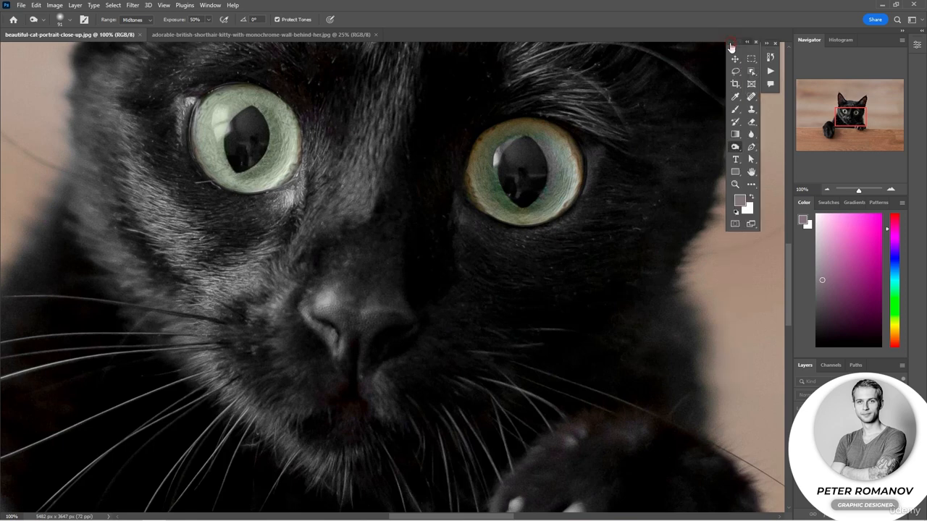
{"action": "left_click", "coordinate": [747, 42]}
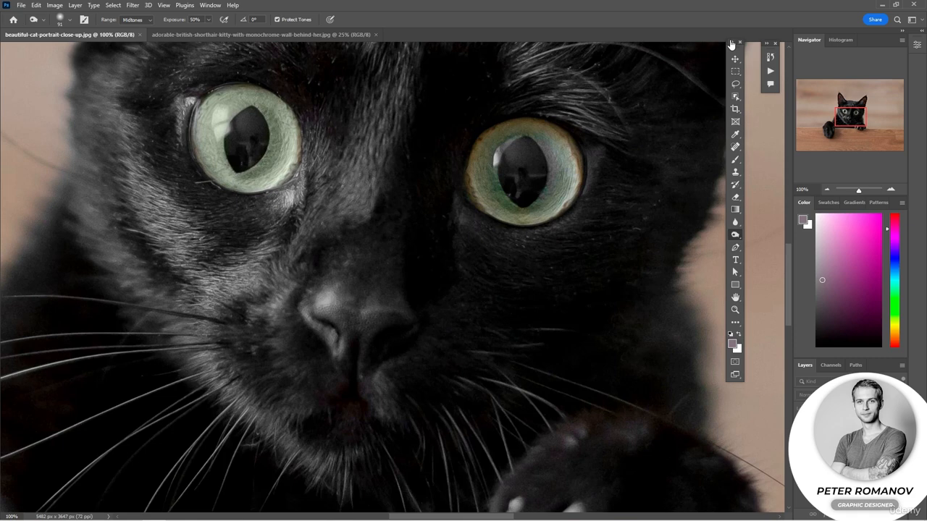
{"action": "left_click", "coordinate": [731, 43]}
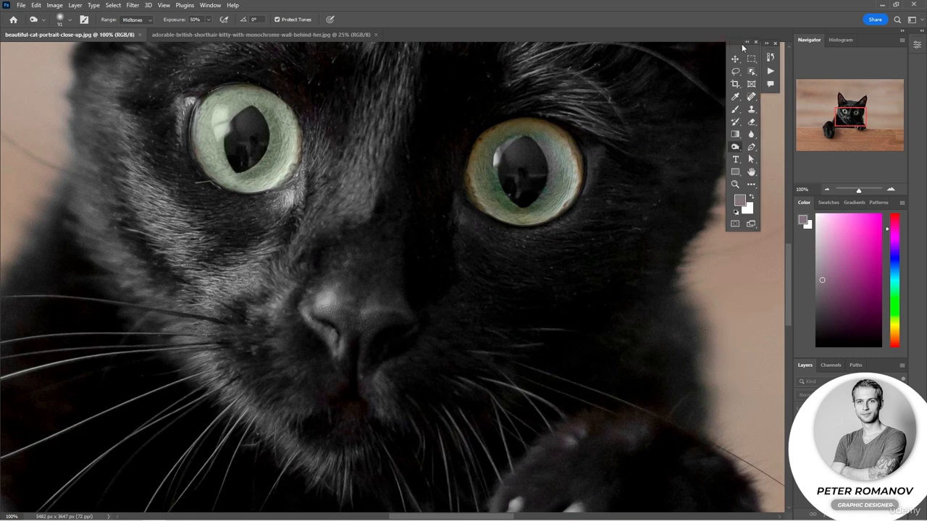
{"action": "left_click", "coordinate": [747, 43]}
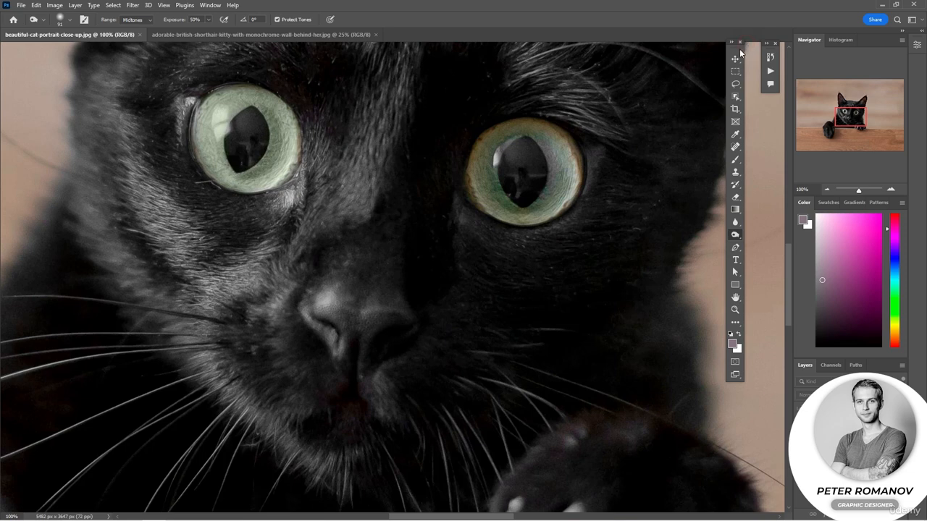
{"action": "left_click_drag", "start_coordinate": [734, 53], "coordinate": [3, 48]}
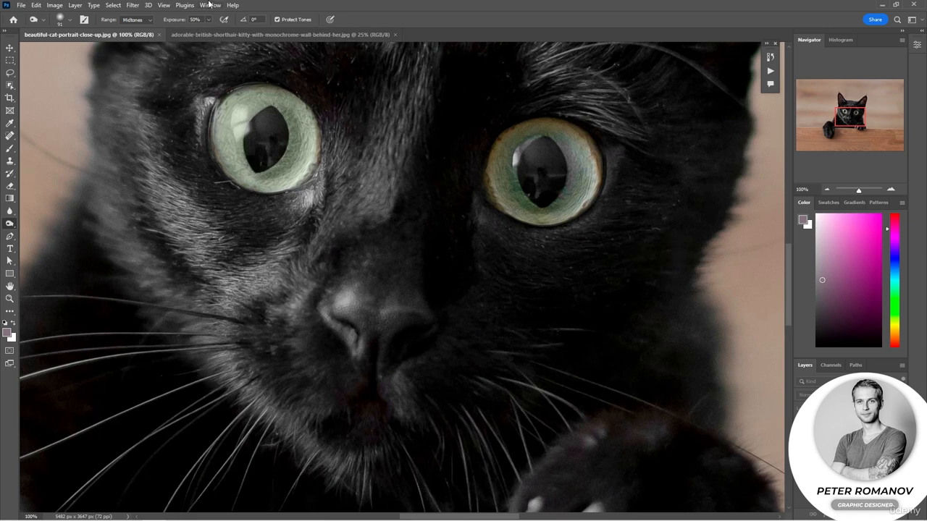
- Hide the Navigator panel and show it again
{"action": "left_click", "coordinate": [210, 5]}
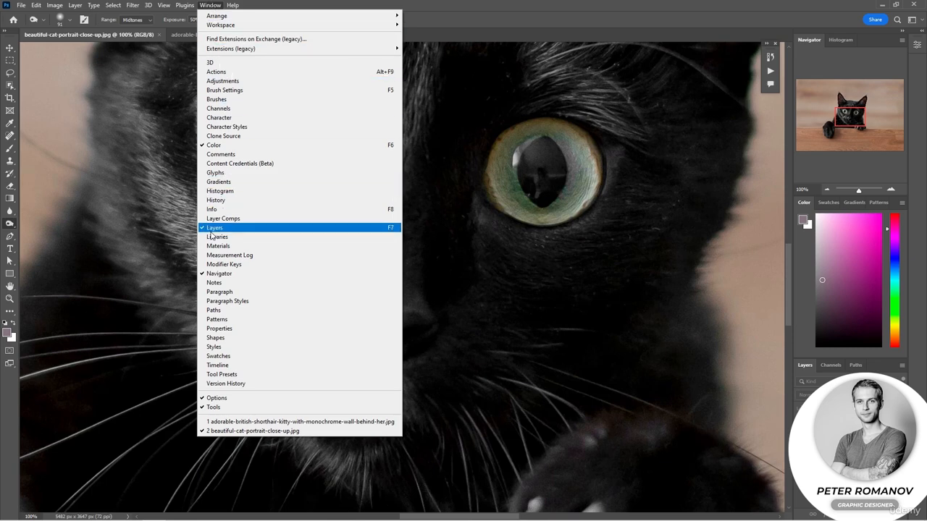
{"action": "left_click", "coordinate": [217, 274]}
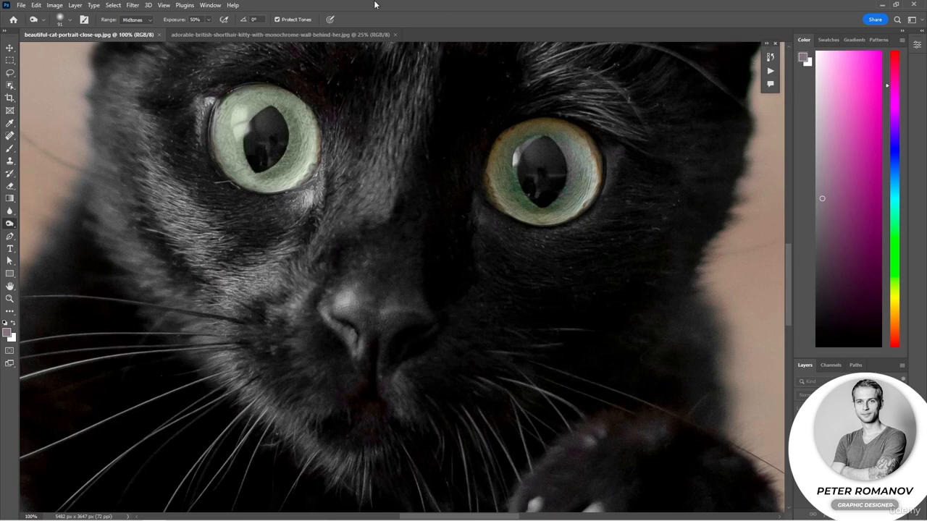
{"action": "left_click", "coordinate": [210, 5]}
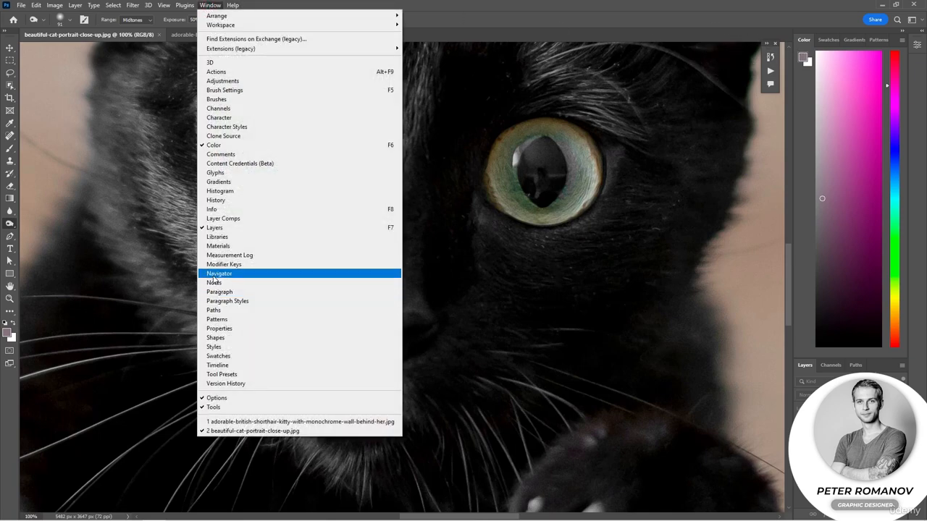
{"action": "left_click", "coordinate": [217, 274]}
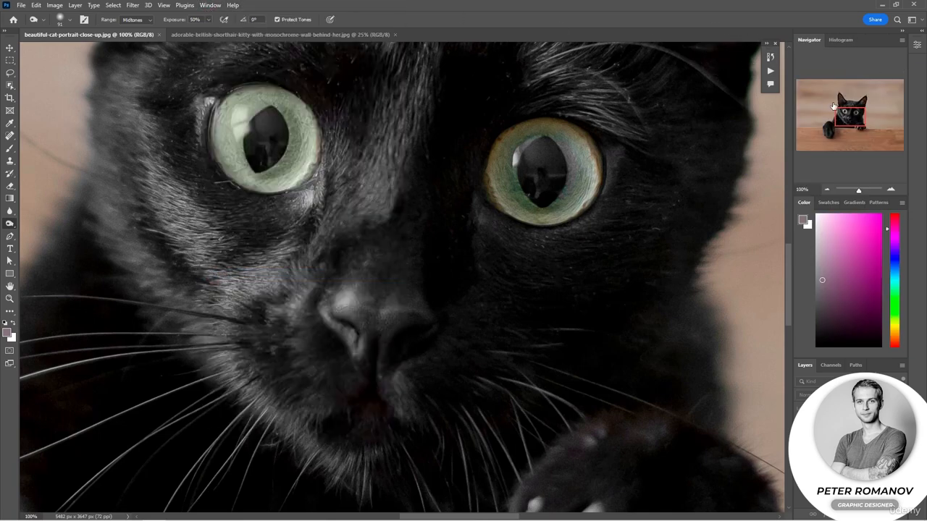
- Using the Navigator, zoom the black cat image out to 50% and shift the view down to the paws and wooden board
{"action": "left_click_drag", "start_coordinate": [844, 113], "coordinate": [844, 111]}
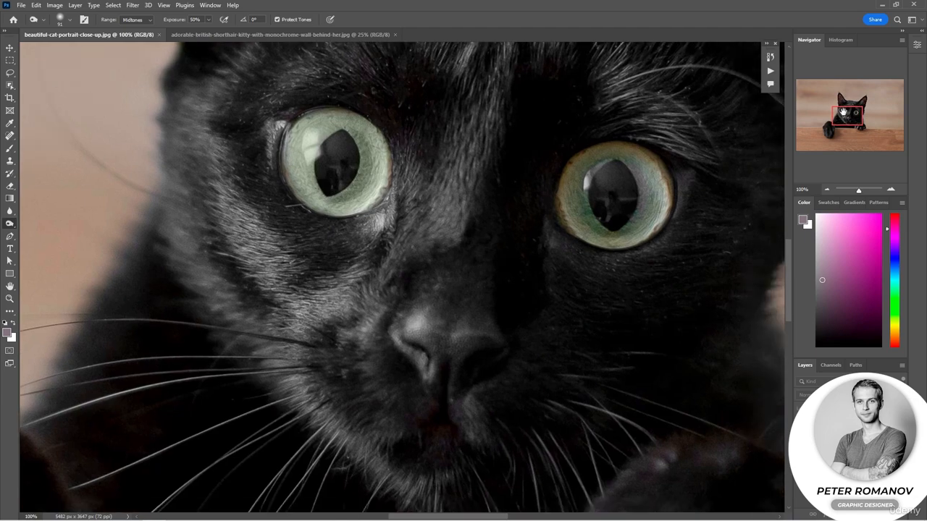
{"action": "left_click_drag", "start_coordinate": [860, 190], "coordinate": [859, 188]}
{"action": "left_click", "coordinate": [826, 191]}
{"action": "left_click", "coordinate": [826, 190]}
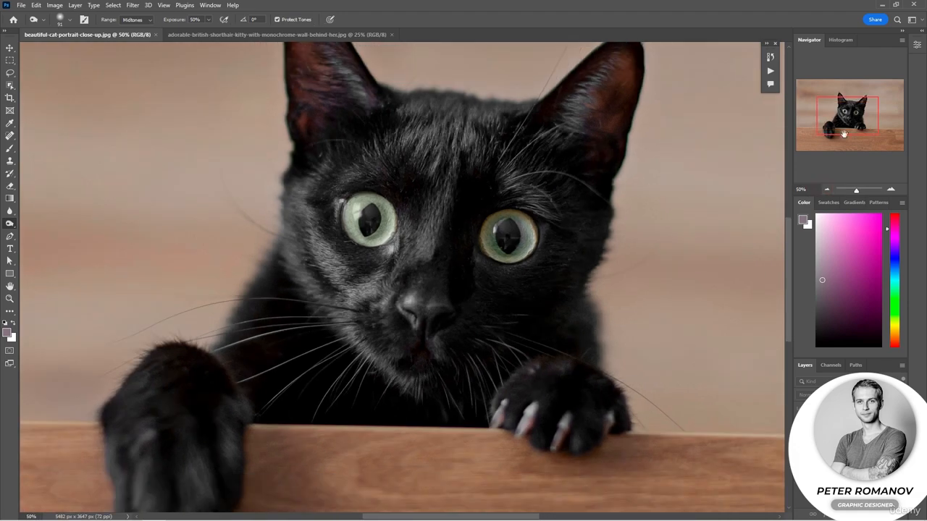
{"action": "mouse_move", "coordinate": [851, 129]}
{"action": "left_mouse_down"}
{"action": "mouse_move", "coordinate": [844, 138]}
{"action": "mouse_move", "coordinate": [863, 129]}
{"action": "mouse_move", "coordinate": [825, 115]}
{"action": "mouse_move", "coordinate": [827, 139]}
{"action": "mouse_move", "coordinate": [840, 143]}
{"action": "mouse_move", "coordinate": [884, 128]}
{"action": "mouse_move", "coordinate": [826, 122]}
{"action": "mouse_move", "coordinate": [825, 133]}
{"action": "mouse_move", "coordinate": [843, 129]}
{"action": "mouse_move", "coordinate": [851, 144]}
{"action": "left_mouse_up"}
- Show the Brushes panel and browse the presets in the Default Brushes folder under Legacy Brushes
{"action": "left_click", "coordinate": [207, 7]}
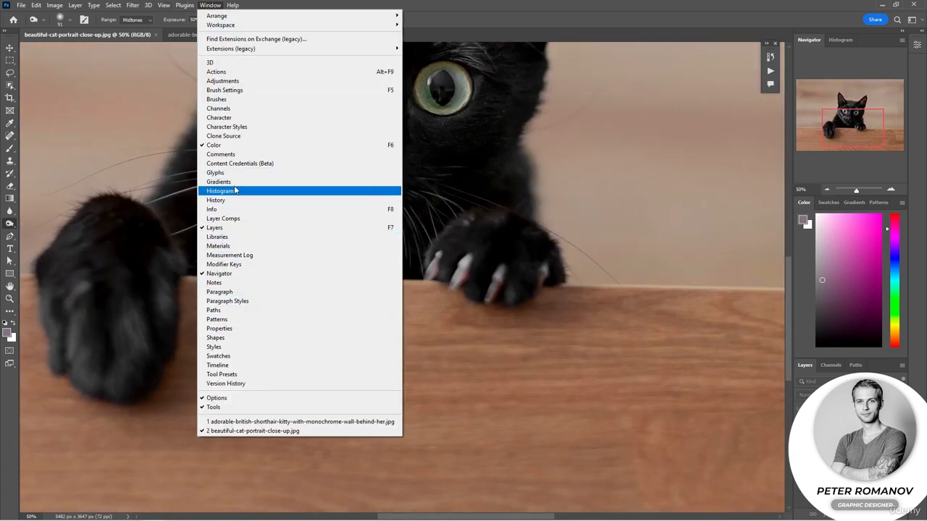
{"action": "left_click", "coordinate": [221, 101]}
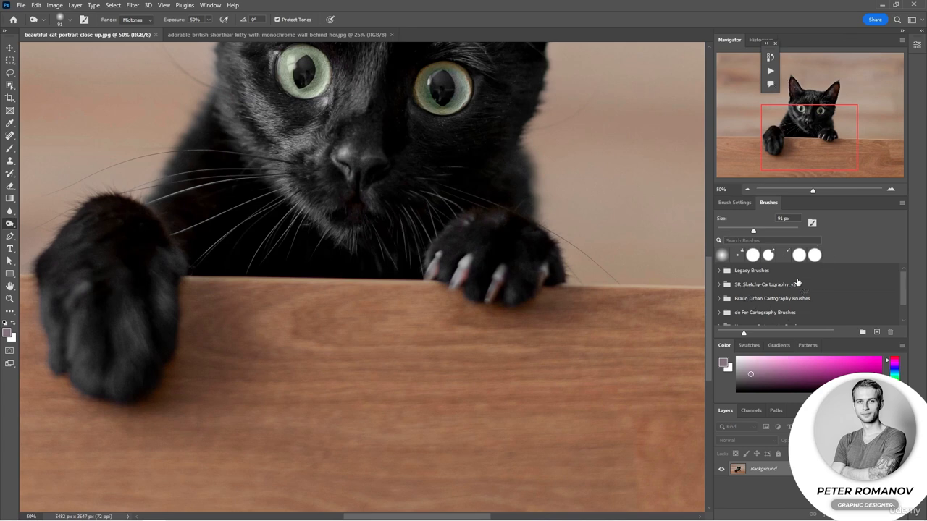
{"action": "left_click", "coordinate": [720, 271]}
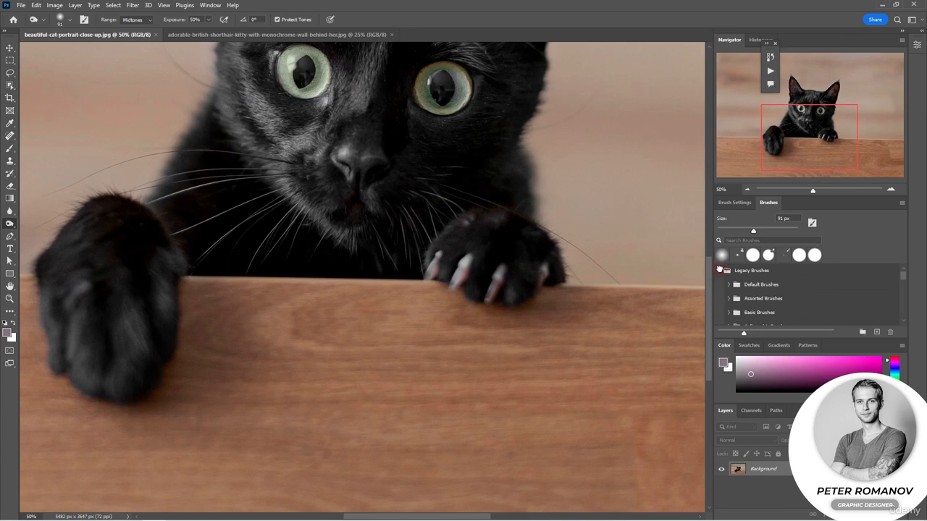
{"action": "left_click", "coordinate": [728, 285]}
{"action": "scroll", "coordinate": [780, 304], "scroll_direction": "down", "scroll_amount": 3}
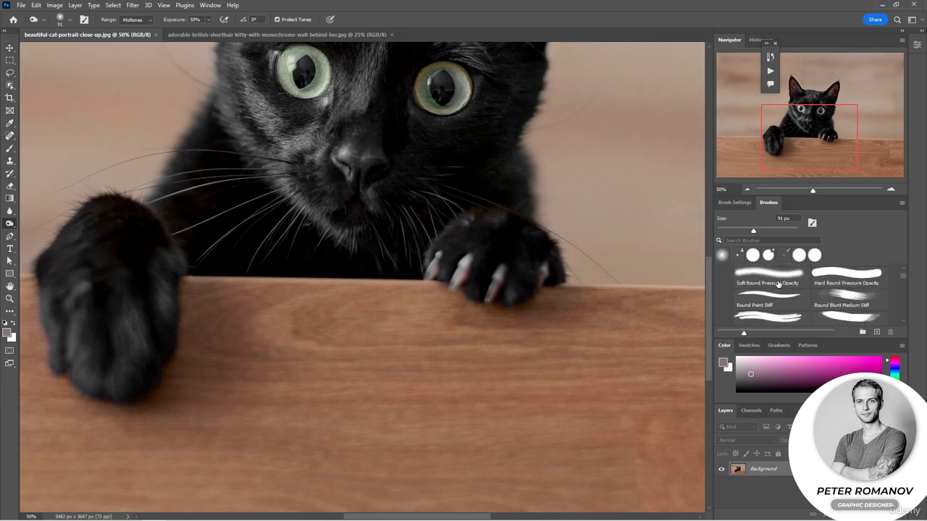
{"action": "scroll", "coordinate": [778, 284], "scroll_direction": "down", "scroll_amount": 1}
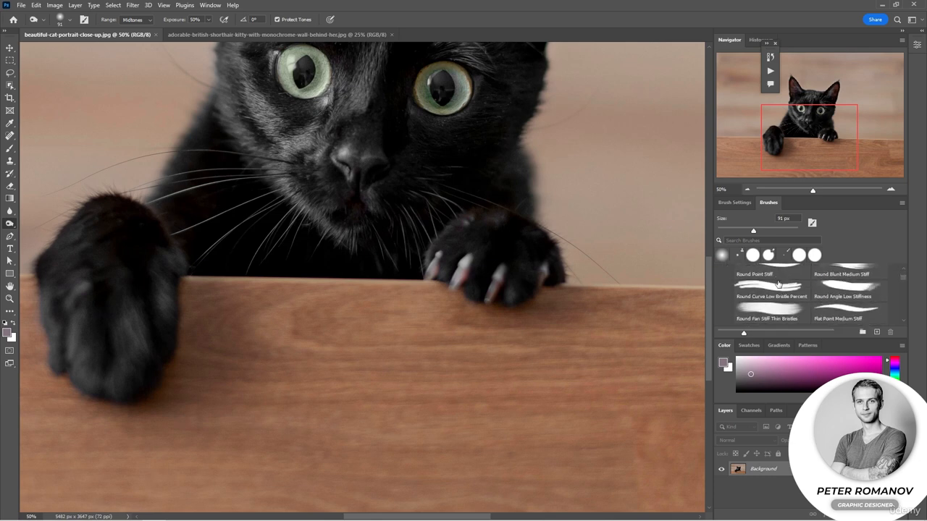
{"action": "scroll", "coordinate": [778, 284], "scroll_direction": "up", "scroll_amount": 2}
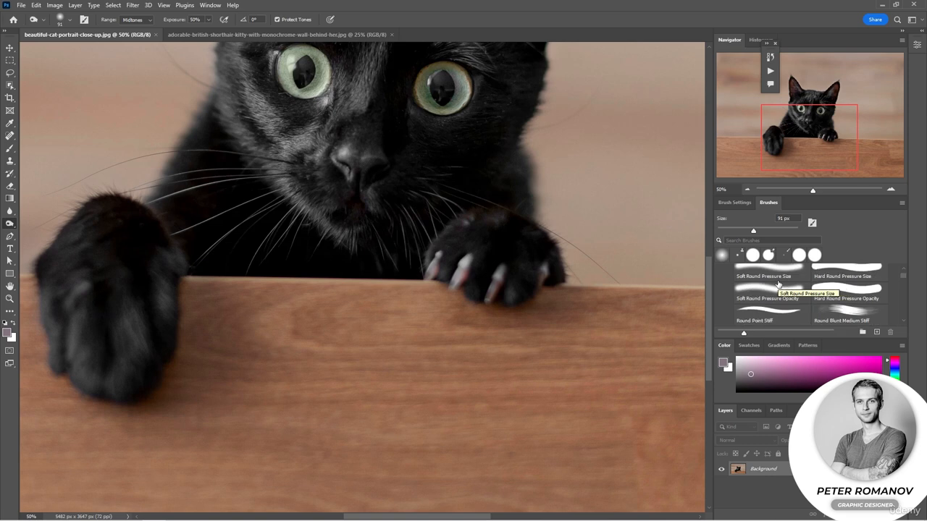
- Bring up Brush Settings and look over its brush tips and options
{"action": "left_click", "coordinate": [734, 202]}
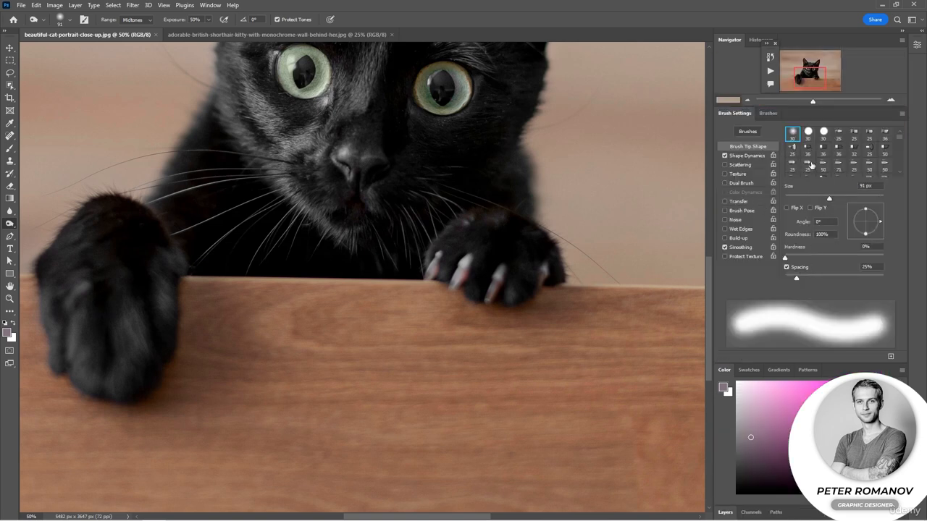
{"action": "scroll", "coordinate": [839, 181], "scroll_direction": "down", "scroll_amount": 2}
{"action": "scroll", "coordinate": [839, 181], "scroll_direction": "up", "scroll_amount": 3}
{"action": "scroll", "coordinate": [784, 220], "scroll_direction": "down", "scroll_amount": 3}
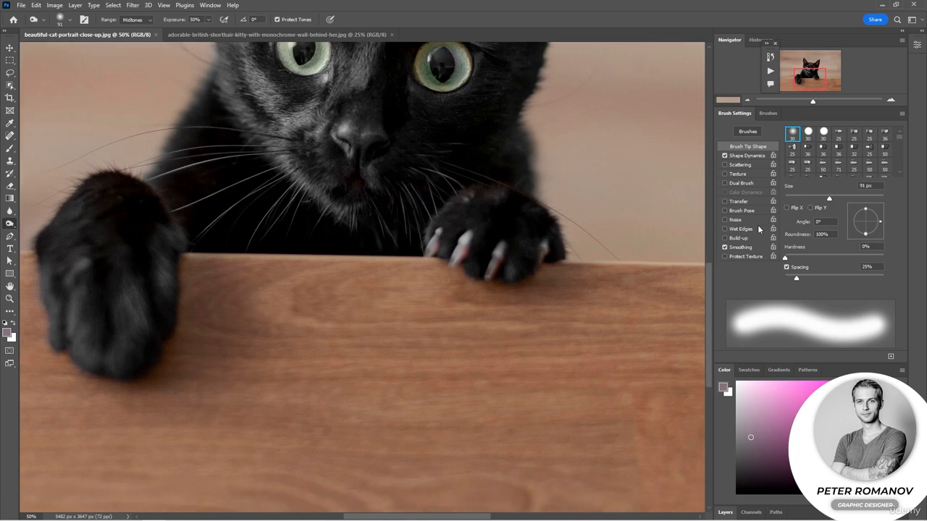
{"action": "scroll", "coordinate": [757, 225], "scroll_direction": "up", "scroll_amount": 3}
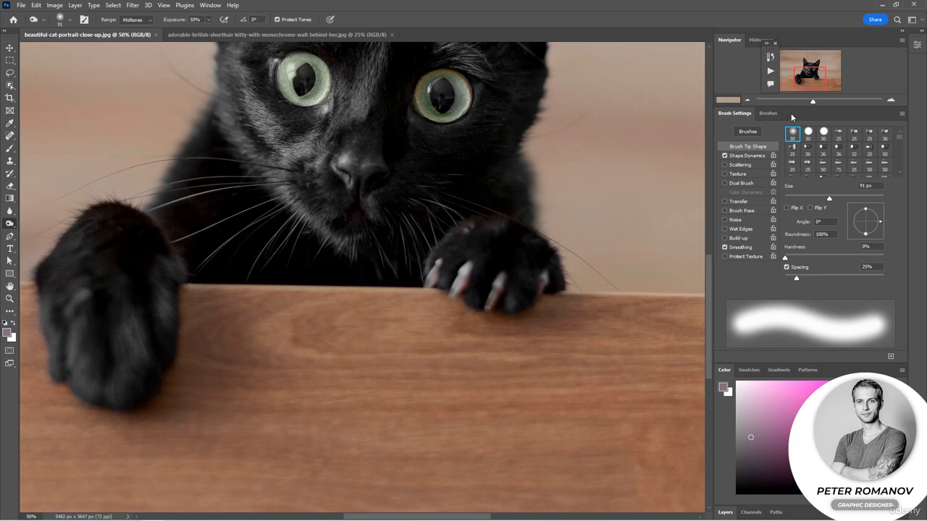
- Float the Brush Settings and Brushes panel group over the image, collapse it to icons, and place it below the other floating icon group
{"action": "mouse_move", "coordinate": [791, 113]}
{"action": "left_mouse_down"}
{"action": "mouse_move", "coordinate": [590, 135]}
{"action": "mouse_move", "coordinate": [510, 109]}
{"action": "left_mouse_up"}
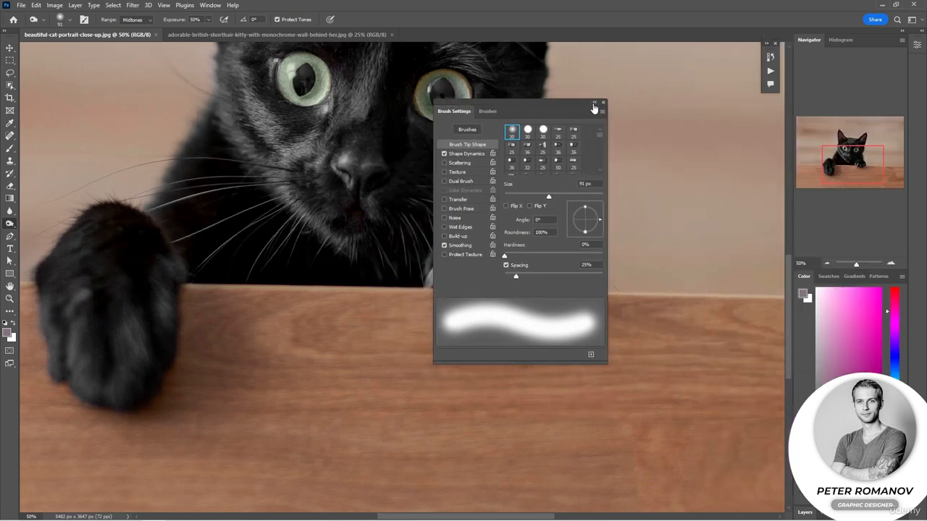
{"action": "left_click", "coordinate": [593, 103]}
{"action": "mouse_move", "coordinate": [444, 111]}
{"action": "left_mouse_down"}
{"action": "mouse_move", "coordinate": [668, 127]}
{"action": "mouse_move", "coordinate": [768, 118]}
{"action": "left_mouse_up"}
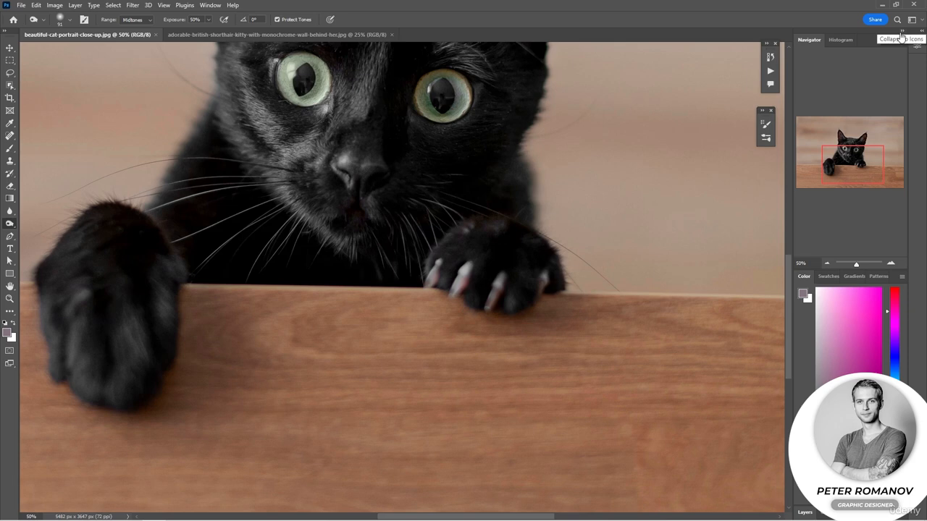
- Collapse the docked panels to icons with only the Navigator popped open, and dock the floating brush panel group beneath them
{"action": "left_click", "coordinate": [902, 31]}
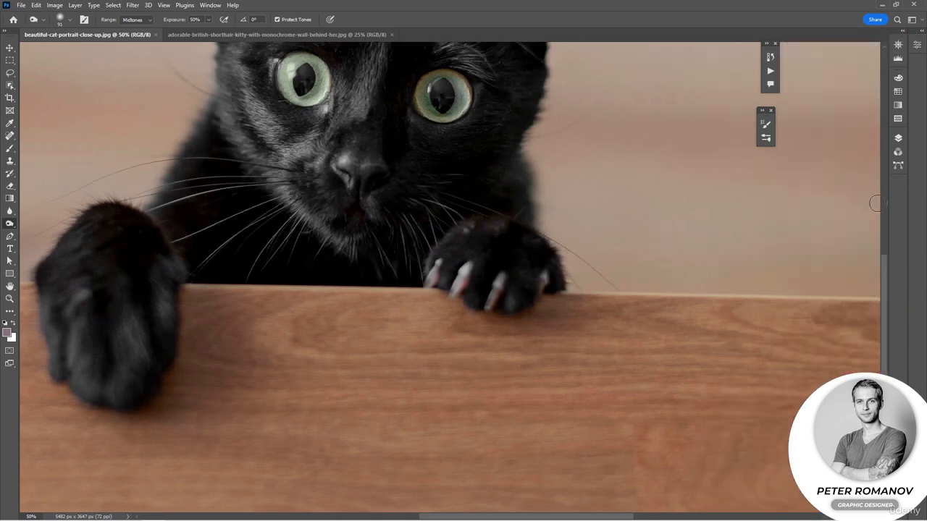
{"action": "left_click", "coordinate": [899, 45]}
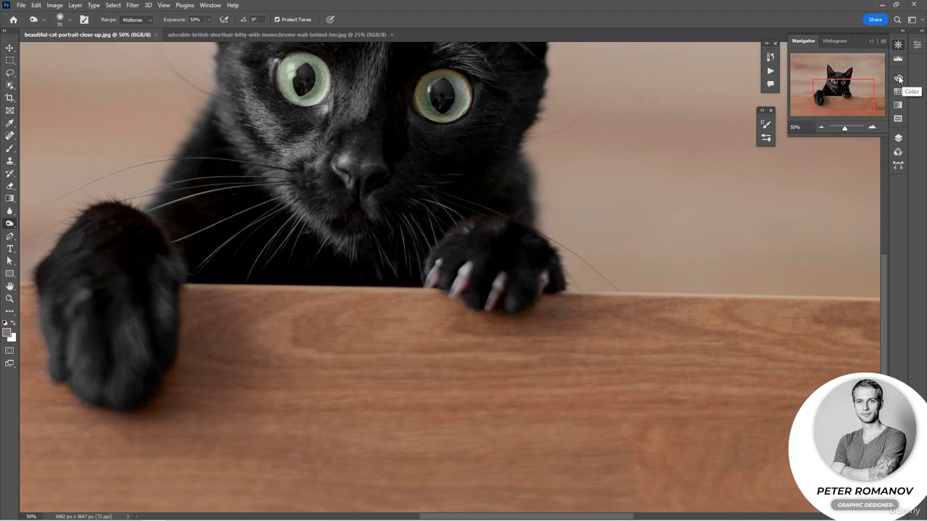
{"action": "mouse_move", "coordinate": [769, 124]}
{"action": "left_mouse_down"}
{"action": "mouse_move", "coordinate": [779, 169]}
{"action": "mouse_move", "coordinate": [853, 178]}
{"action": "left_mouse_up"}
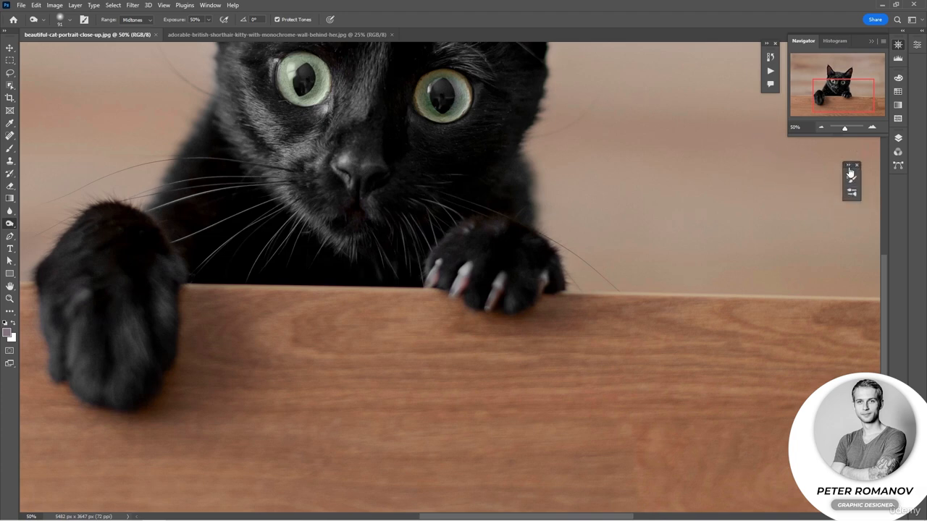
{"action": "left_click_drag", "start_coordinate": [850, 171], "coordinate": [900, 190]}
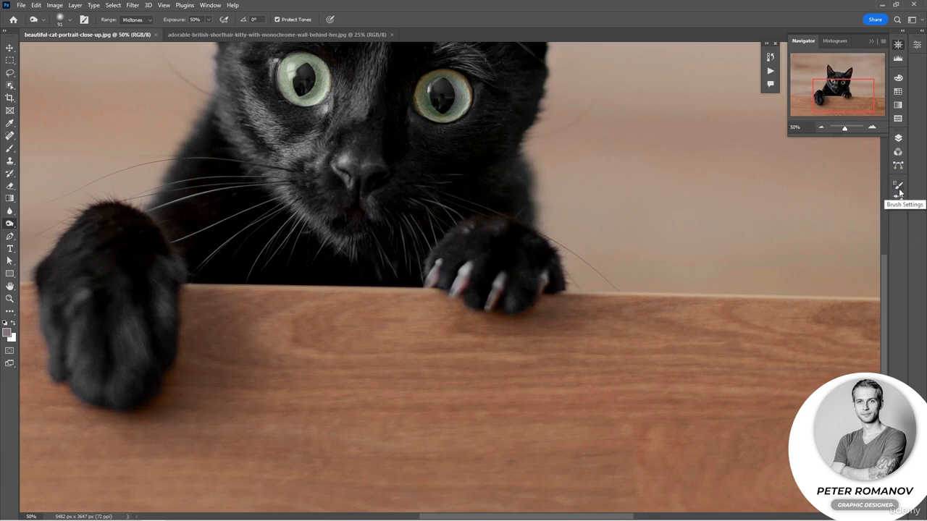
- Open and collapse the Brush Settings and Layers panels from their docked icons
{"action": "left_click", "coordinate": [899, 187]}
{"action": "left_click", "coordinate": [899, 190]}
{"action": "left_click", "coordinate": [898, 138]}
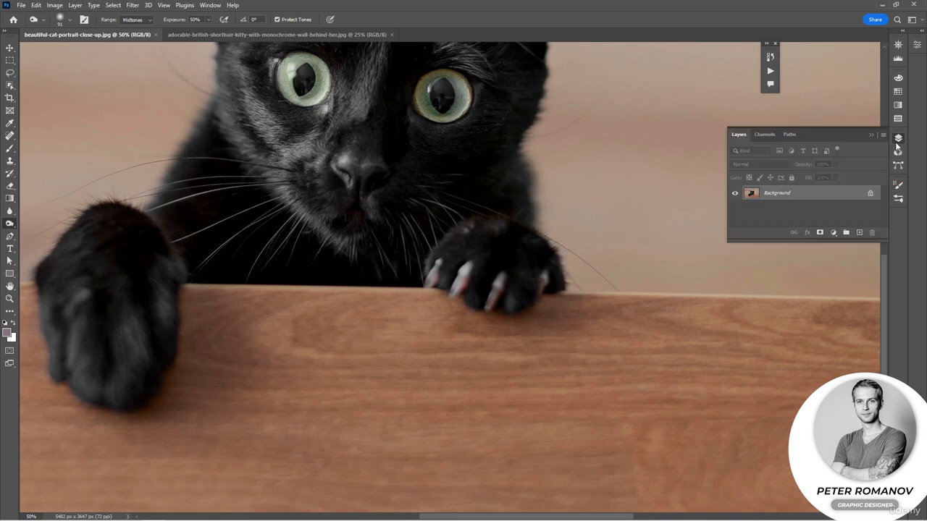
{"action": "left_click", "coordinate": [898, 138]}
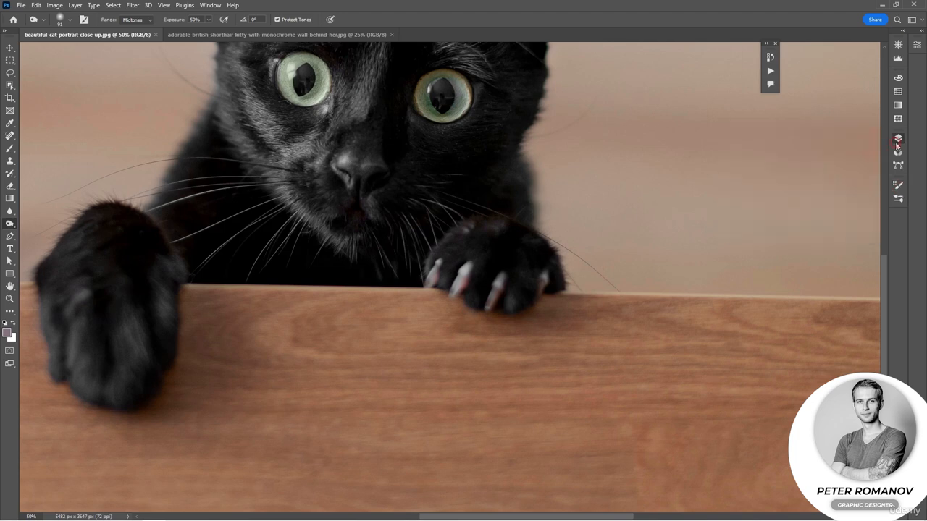
- Expand the docked panels and collapse them back to icons, and close the floating icon group holding Actions and Comments
{"action": "left_click", "coordinate": [901, 33]}
{"action": "left_click", "coordinate": [901, 33]}
{"action": "left_click", "coordinate": [777, 44]}
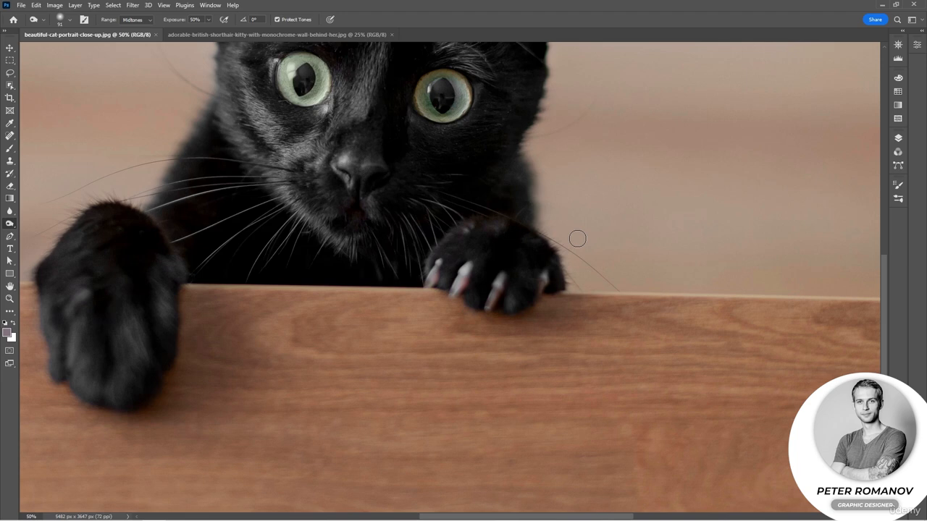
- Close beautiful-cat-portrait-close-up.jpg, leaving the British shorthair image open
{"action": "left_click", "coordinate": [21, 5]}
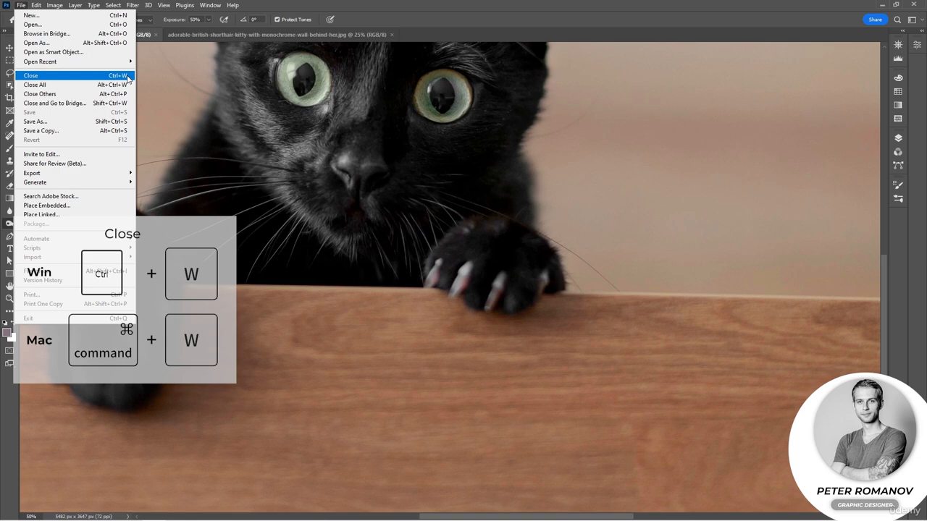
{"action": "left_click", "coordinate": [127, 77]}
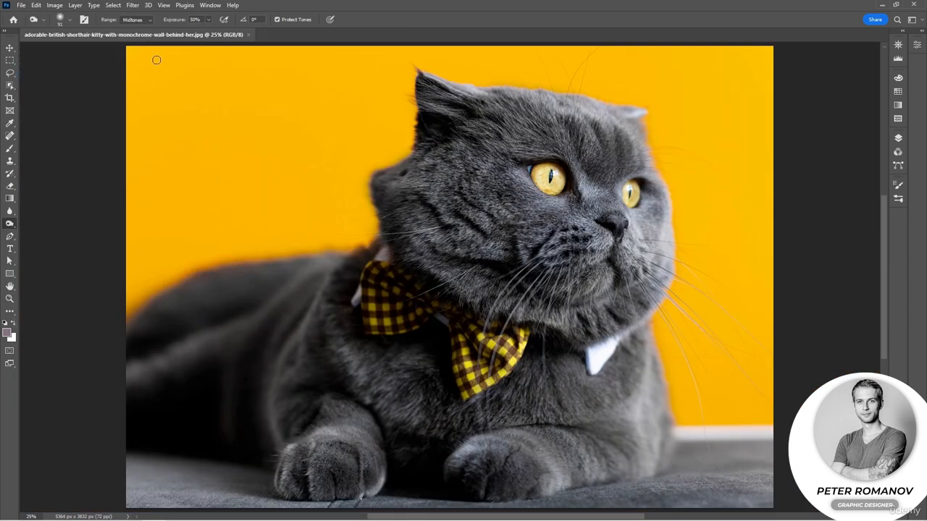